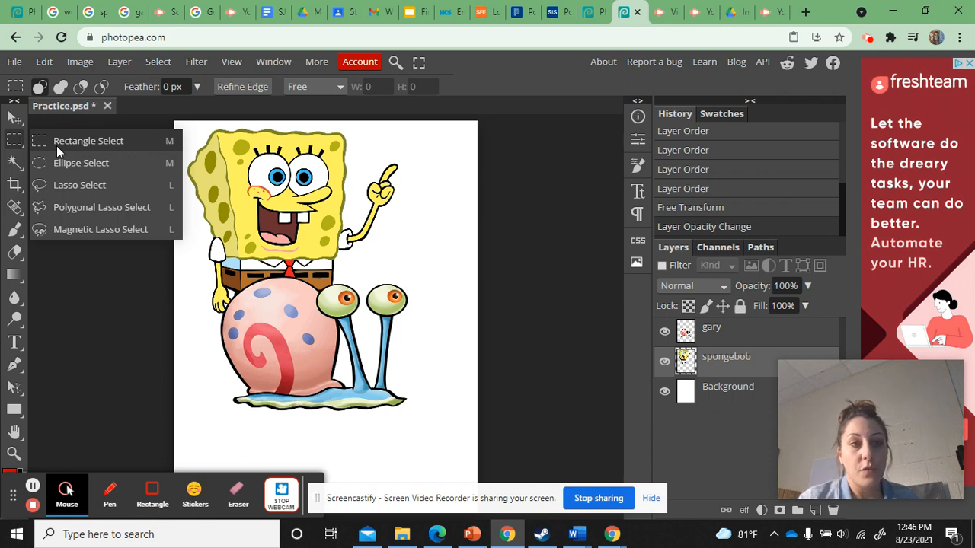
# - Select a rectangular area over SpongeBob's face and try copying it with the gary layer active
pyautogui.click(56, 145)
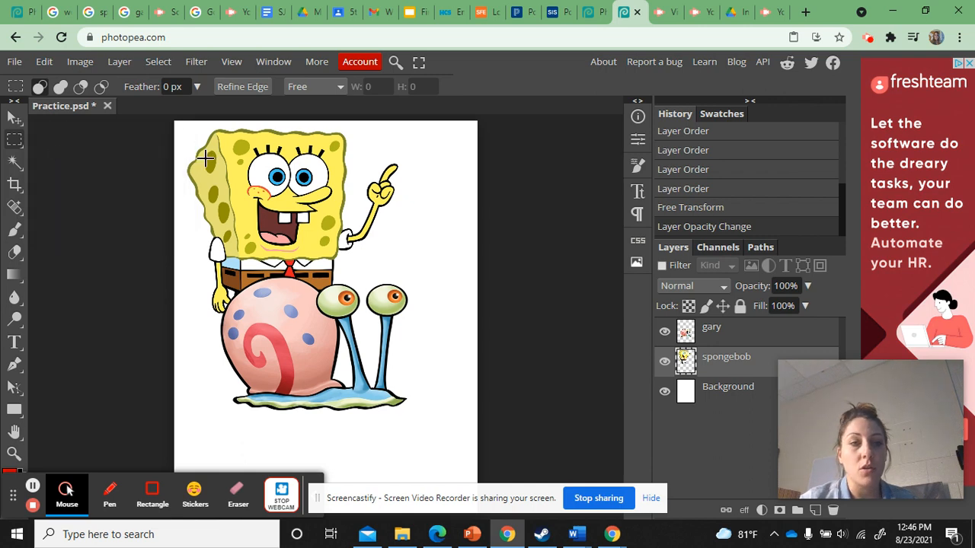
pyautogui.moveTo(218, 158); pyautogui.dragTo(323, 251)
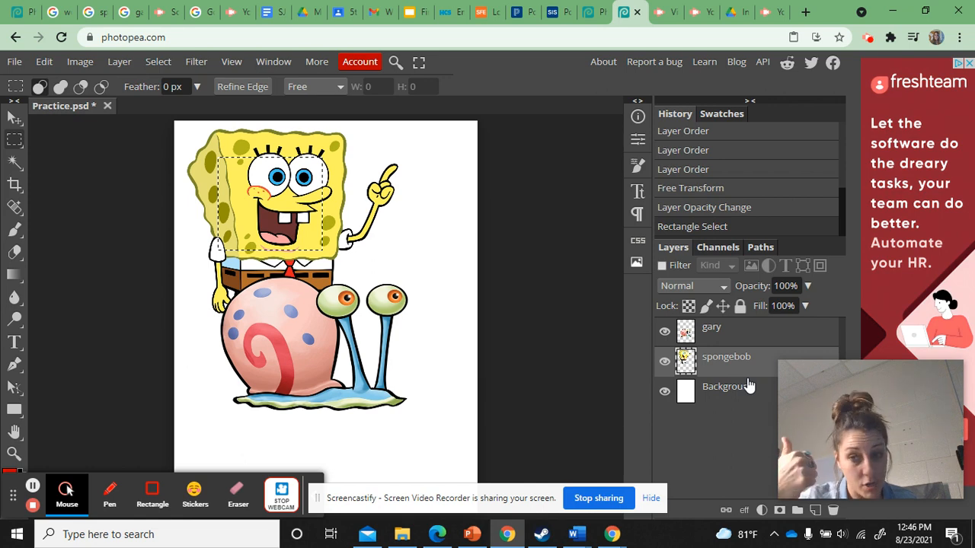
pyautogui.click(736, 342)
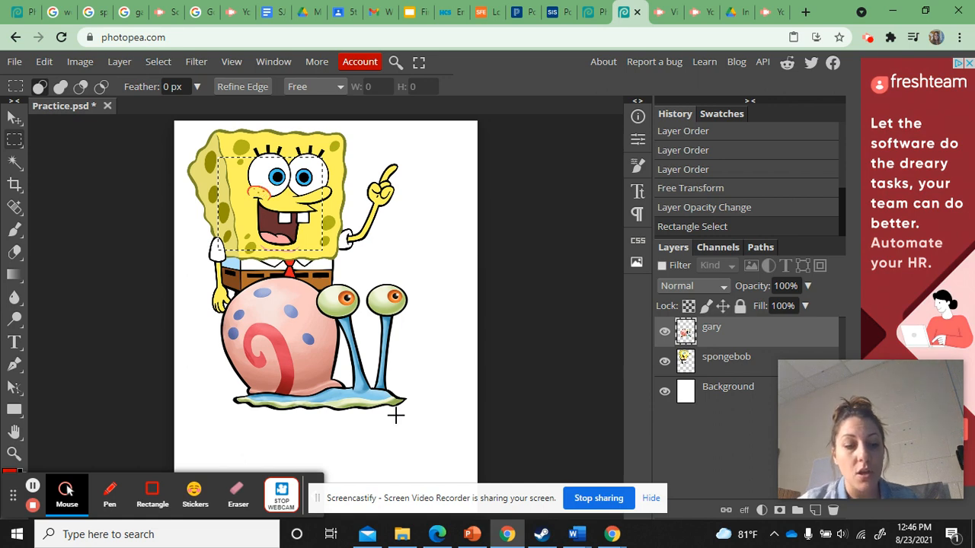
pyautogui.hotkey('ctrl', 'c')
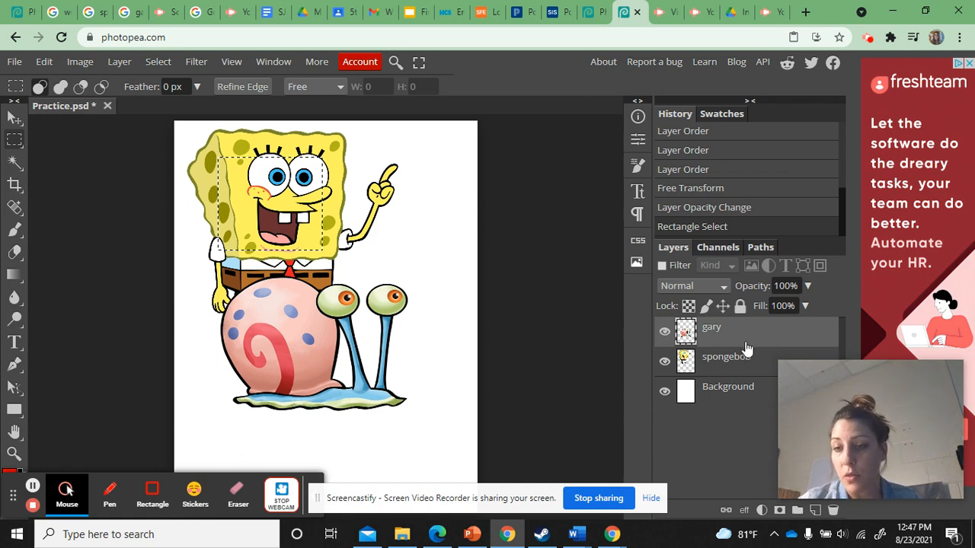
# - Hide the spongebob and Background layers to examine the selected area on the gary layer, and show both again
pyautogui.click(665, 362)
pyautogui.click(665, 392)
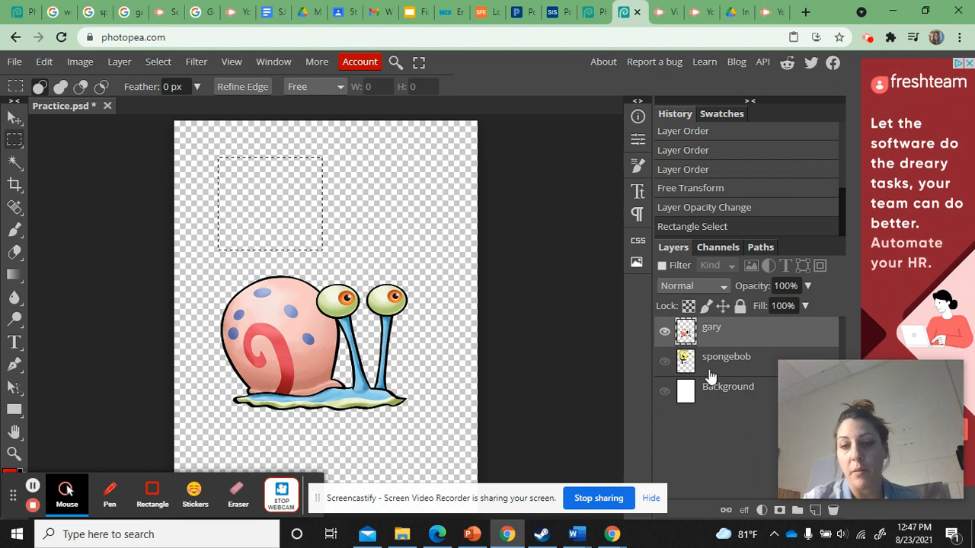
pyautogui.click(664, 362)
pyautogui.click(664, 392)
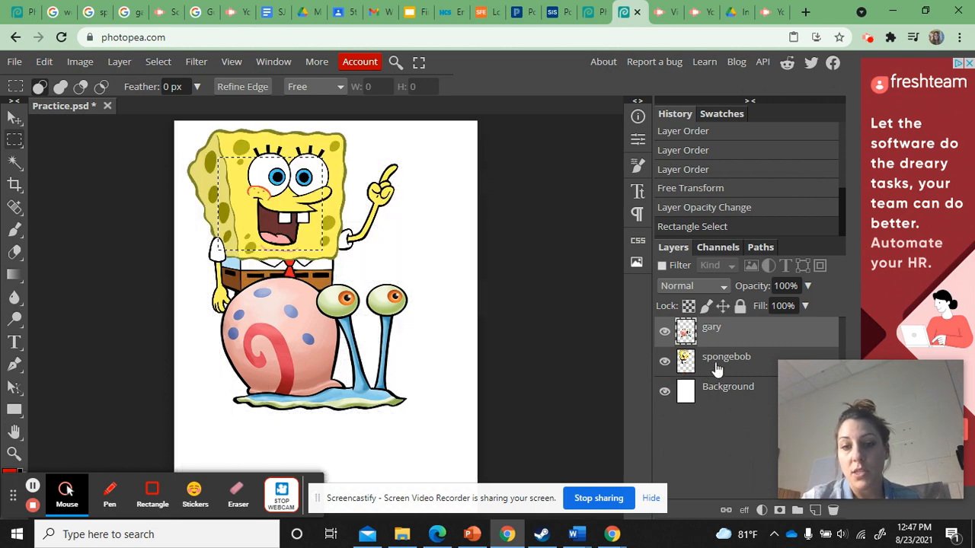
# - Copy the selected face area of the spongebob layer onto a new layer and move the copy beside the original head
pyautogui.click(715, 368)
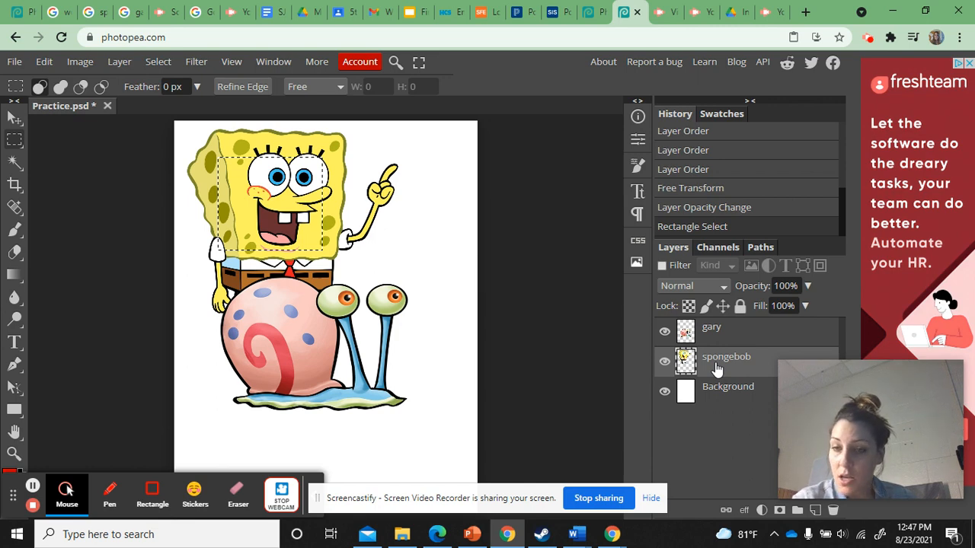
pyautogui.hotkey('ctrl', 'v')
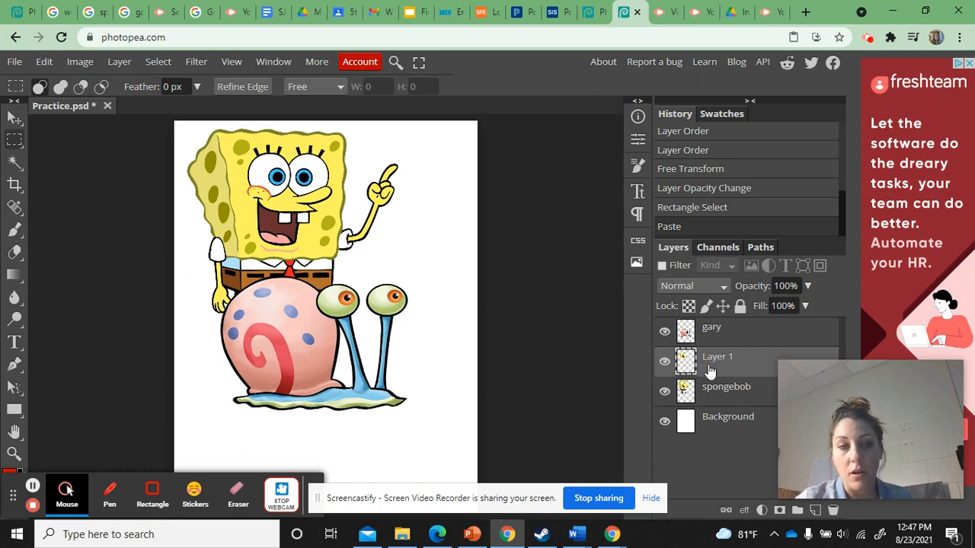
pyautogui.click(14, 117)
pyautogui.moveTo(260, 219); pyautogui.dragTo(383, 219)
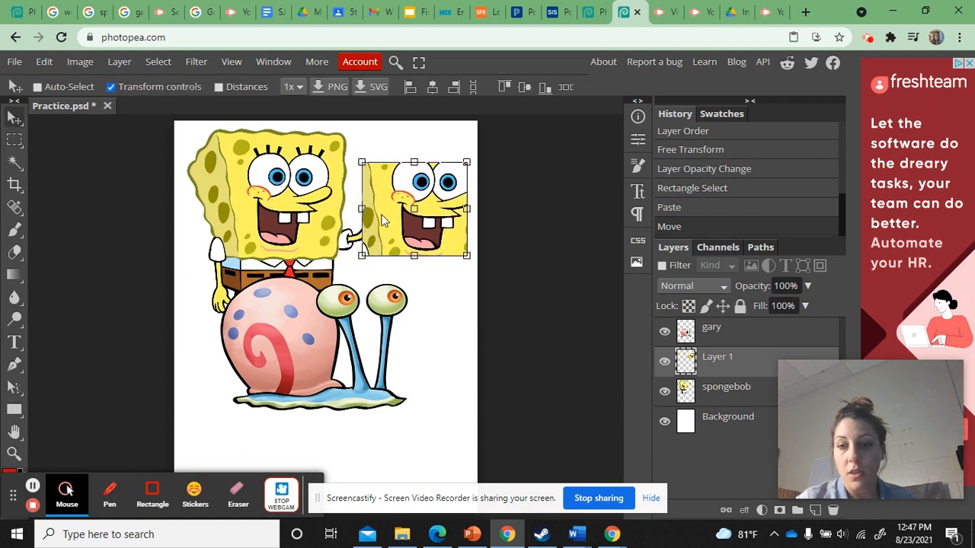
# - Rename the pasted layer as spongebob face
pyautogui.click(718, 362)
pyautogui.doubleClick(718, 360)
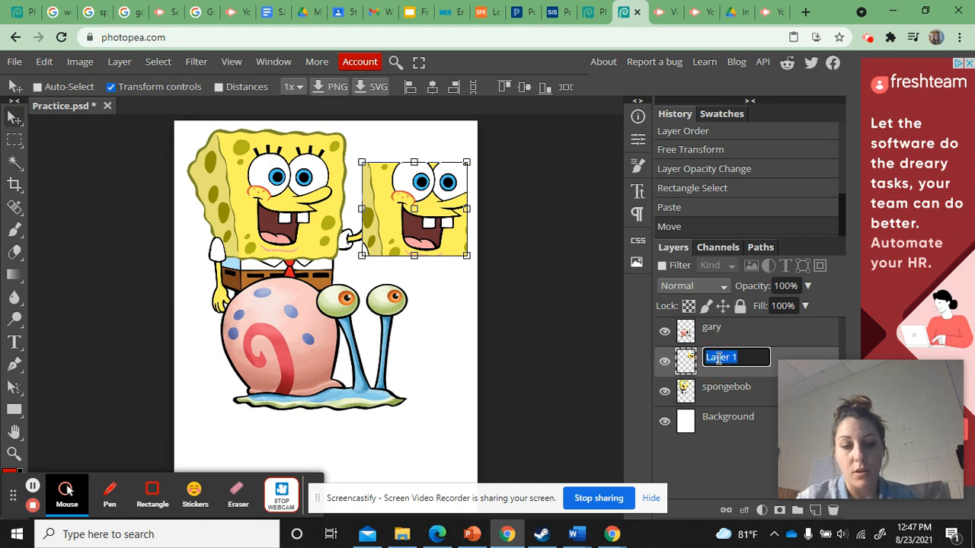
pyautogui.write('spongebob face')
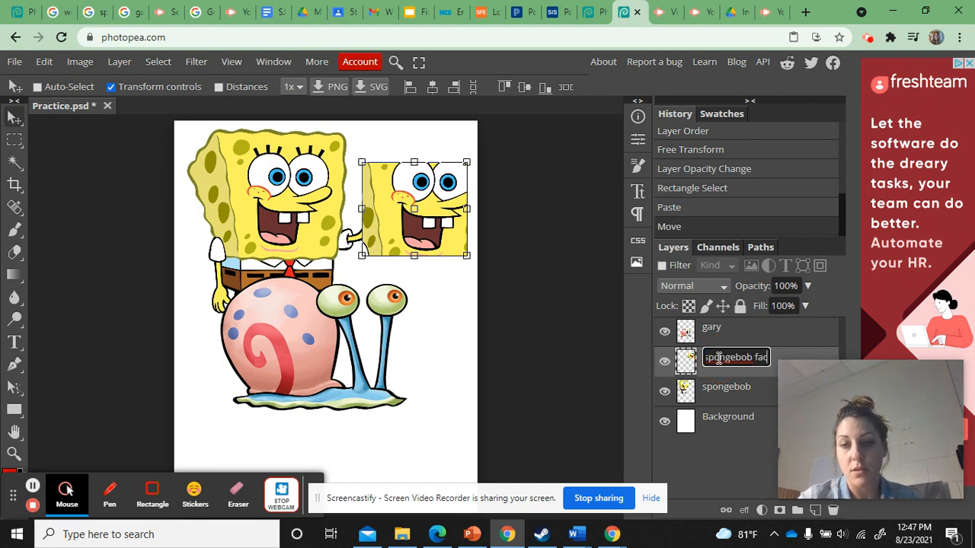
pyautogui.press('Return')
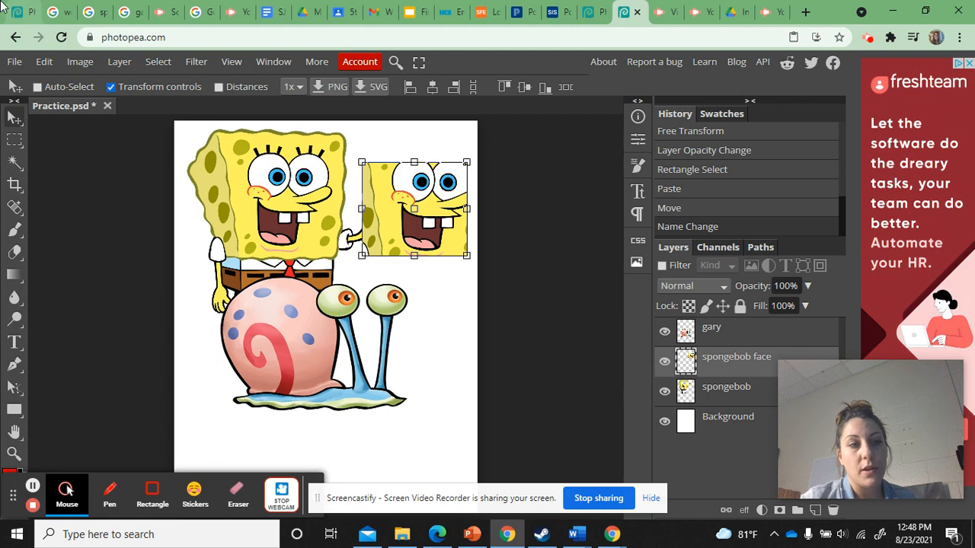
# - Select a rectangle around SpongeBob's original face and hide the spongebob, gary and Background layers to isolate the face copy
pyautogui.click(15, 142)
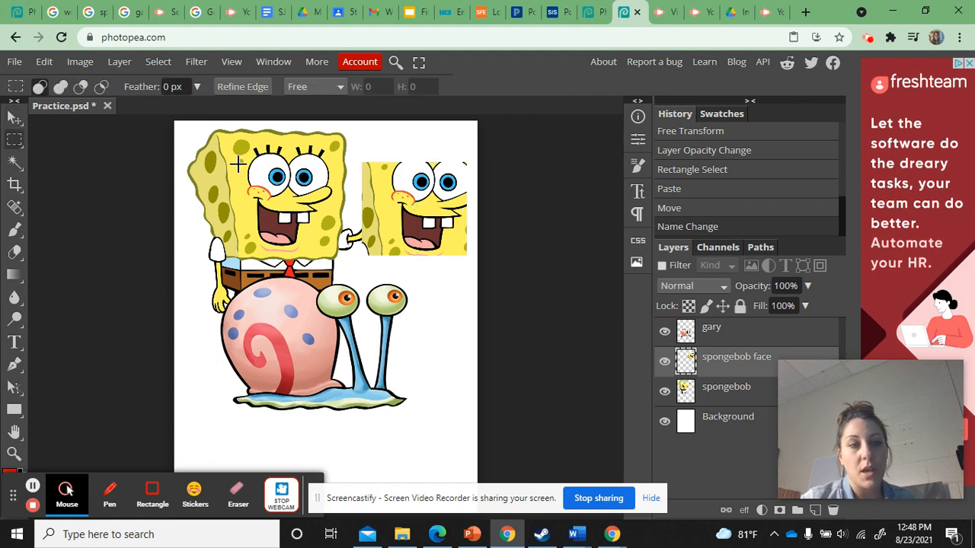
pyautogui.moveTo(239, 160); pyautogui.dragTo(335, 251)
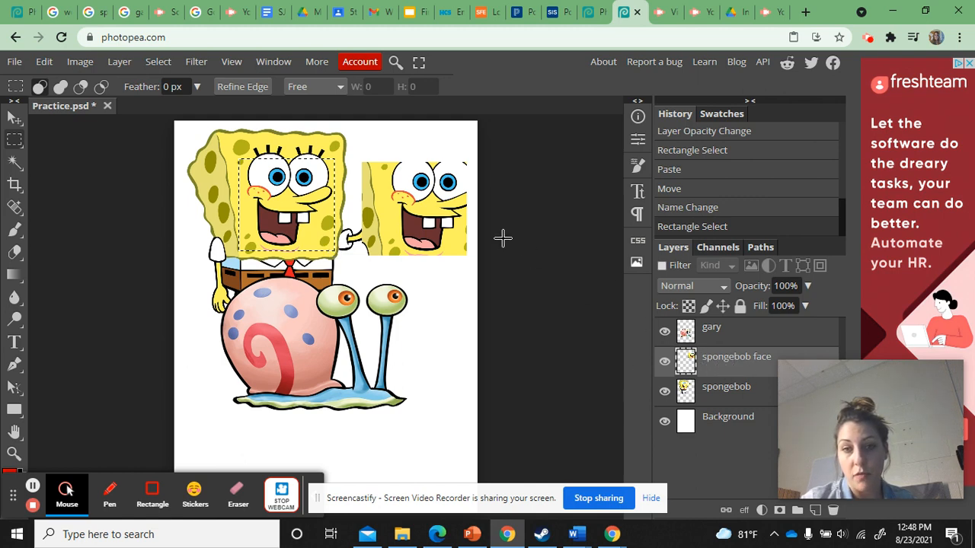
pyautogui.click(664, 391)
pyautogui.click(664, 329)
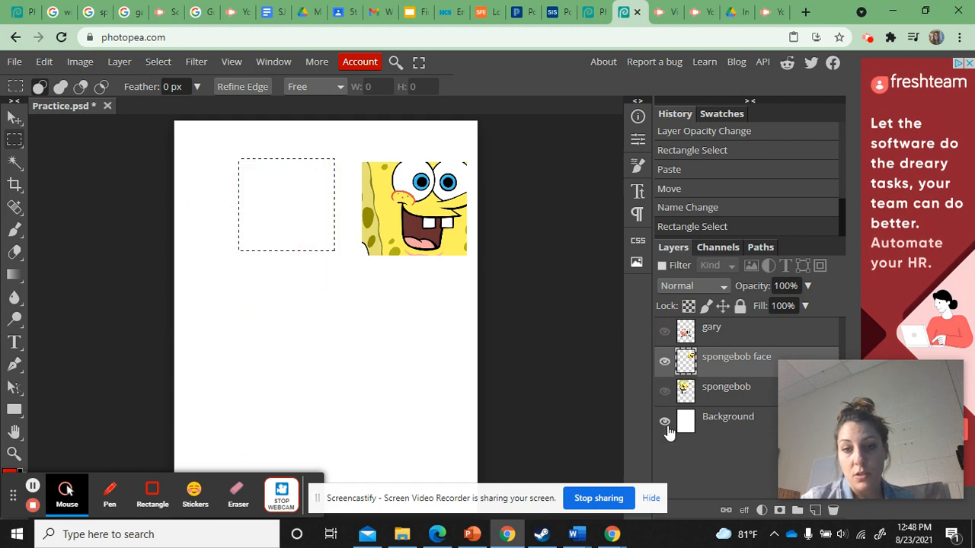
pyautogui.click(664, 421)
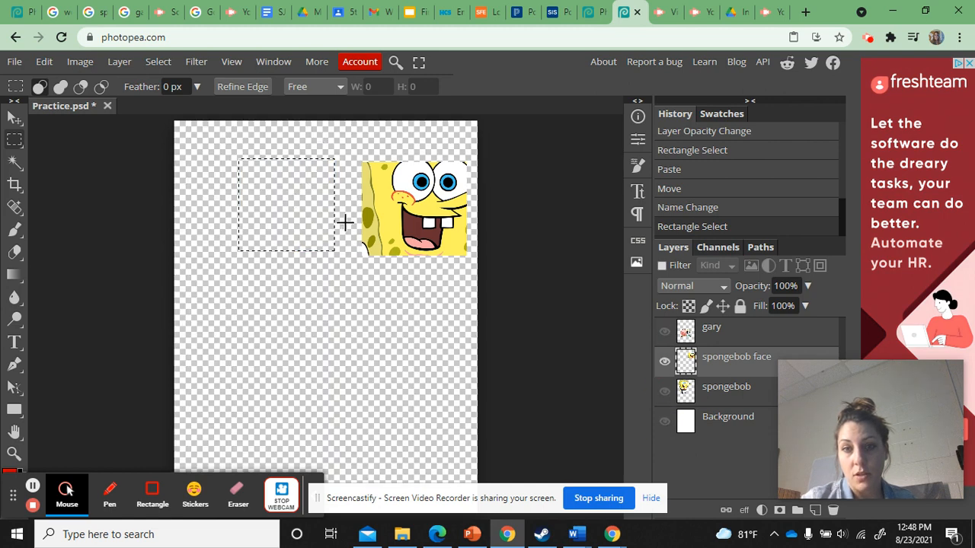
# - Show the spongebob, Background and gary layers again and cut the selected face area out of the spongebob layer
pyautogui.click(664, 392)
pyautogui.click(729, 388)
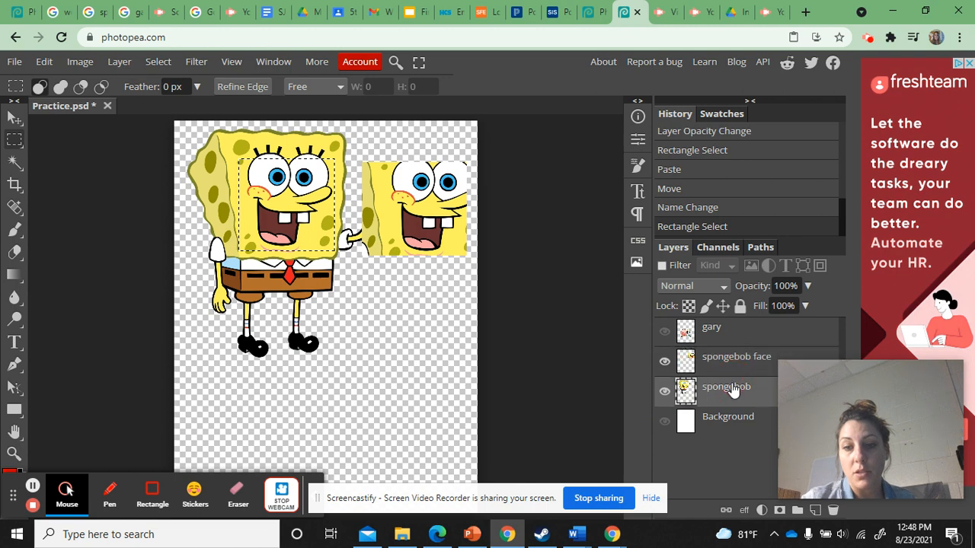
pyautogui.click(664, 421)
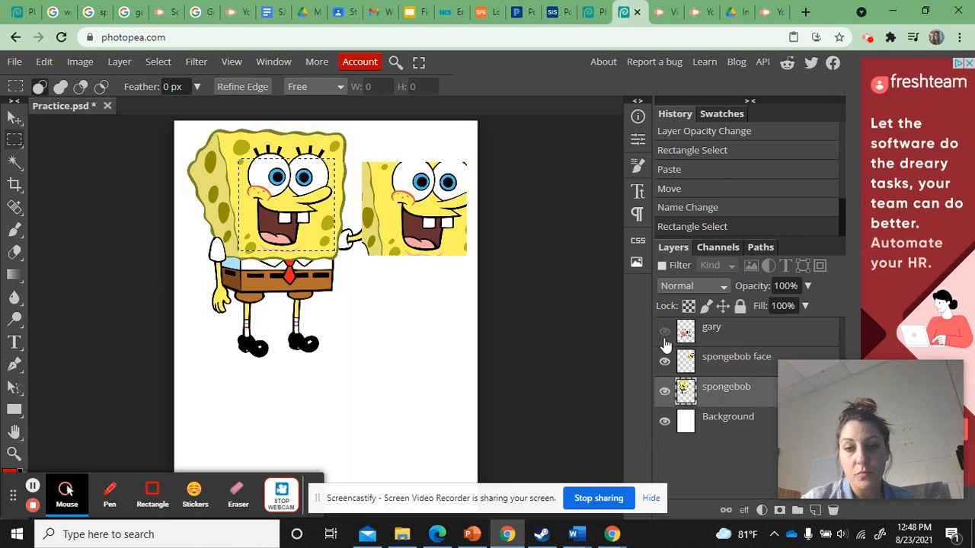
pyautogui.click(663, 331)
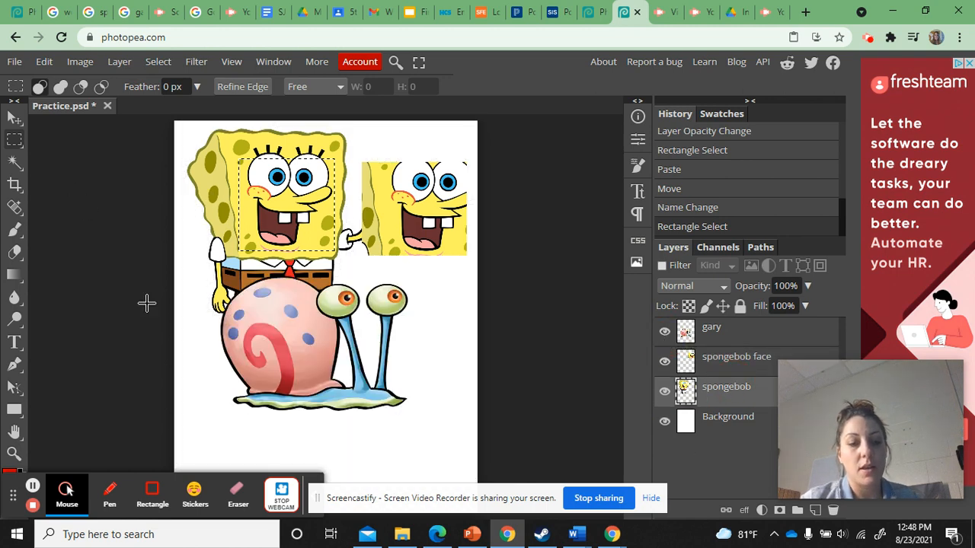
pyautogui.press('Delete')
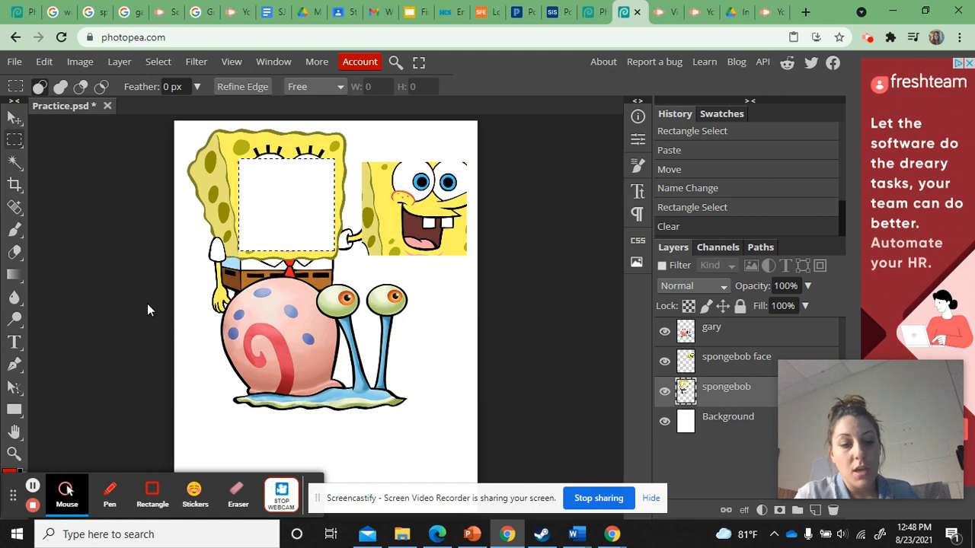
pyautogui.hotkey('ctrl', 'v')
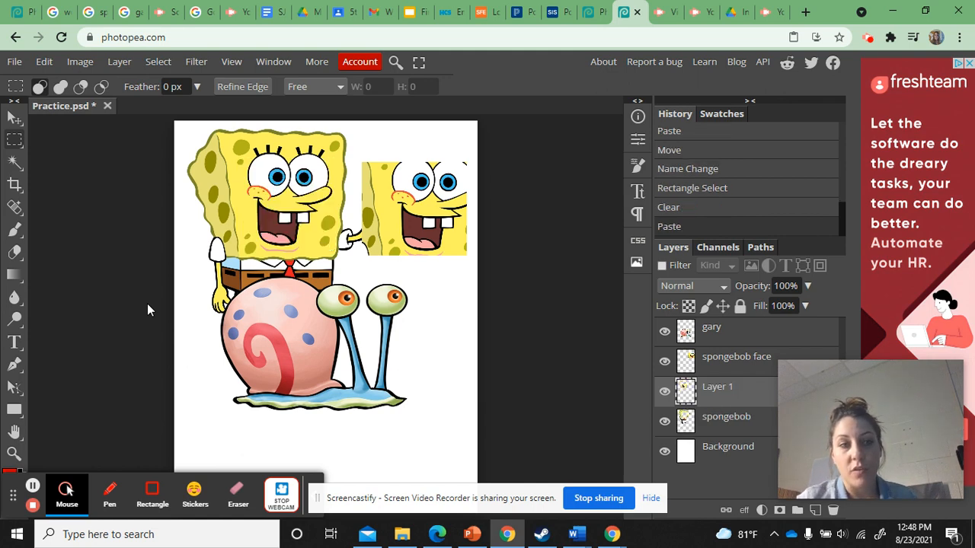
pyautogui.click(13, 116)
pyautogui.moveTo(272, 224); pyautogui.dragTo(394, 451)
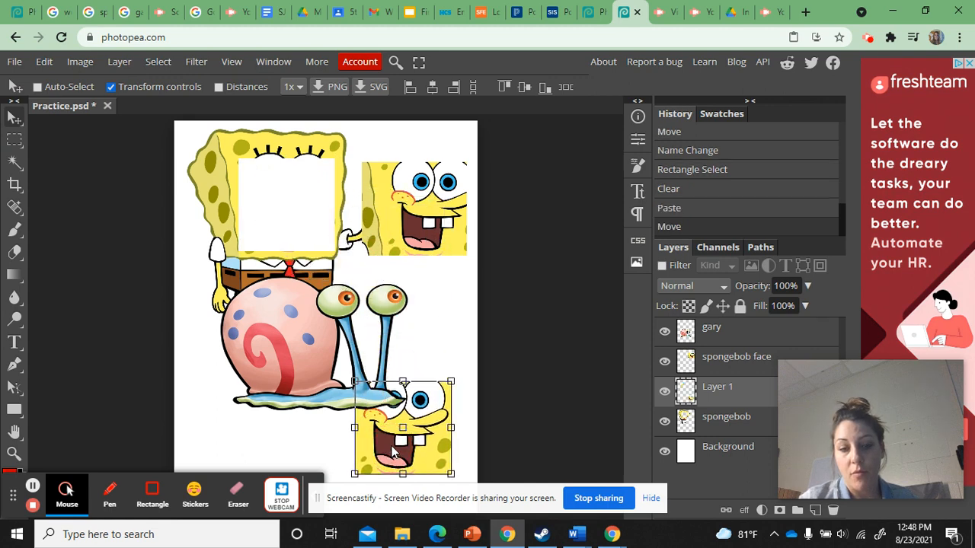
pyautogui.hotkey('ctrl', 'z')
pyautogui.hotkey('ctrl', 'z')
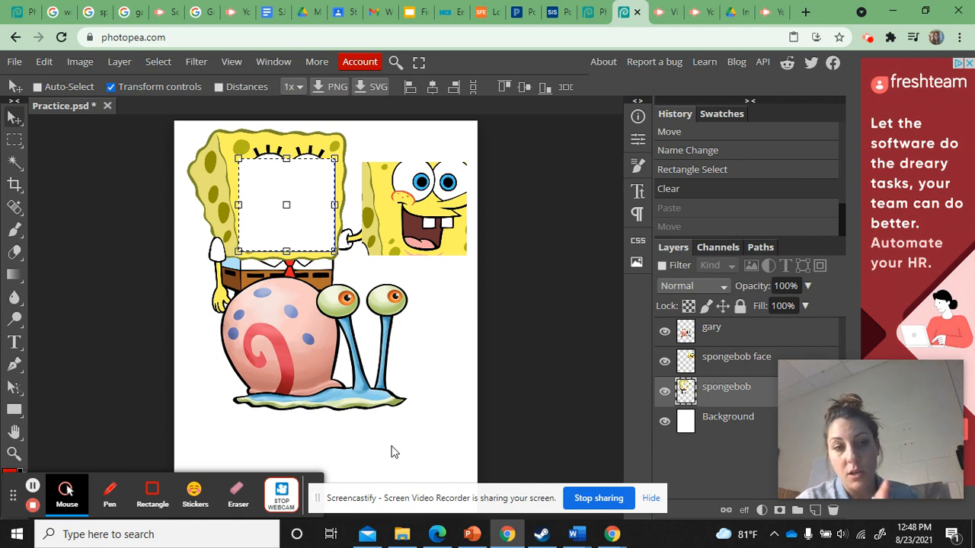
# - Deselect the face area, and undo both the deselection and the cut on the spongebob layer
pyautogui.press('ctrl')
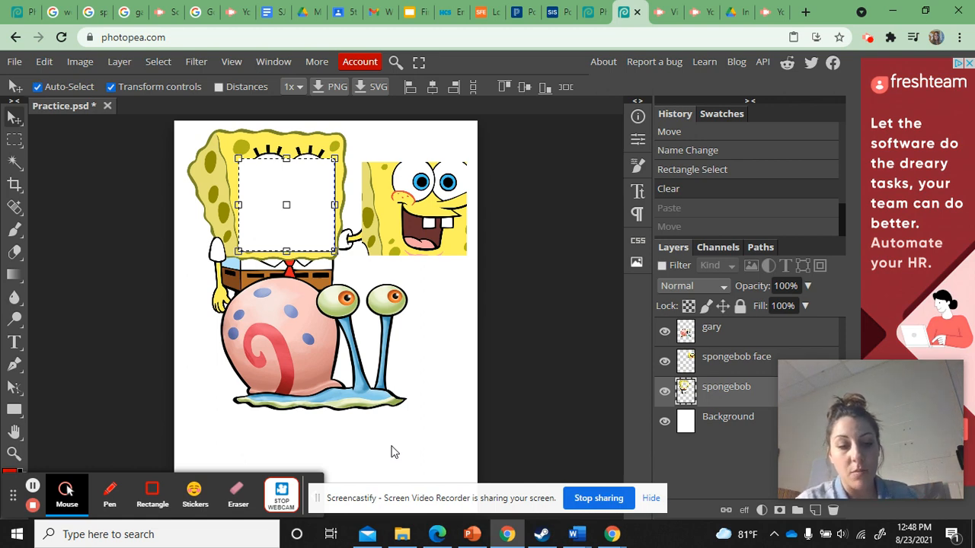
pyautogui.hotkey('ctrl', 'd')
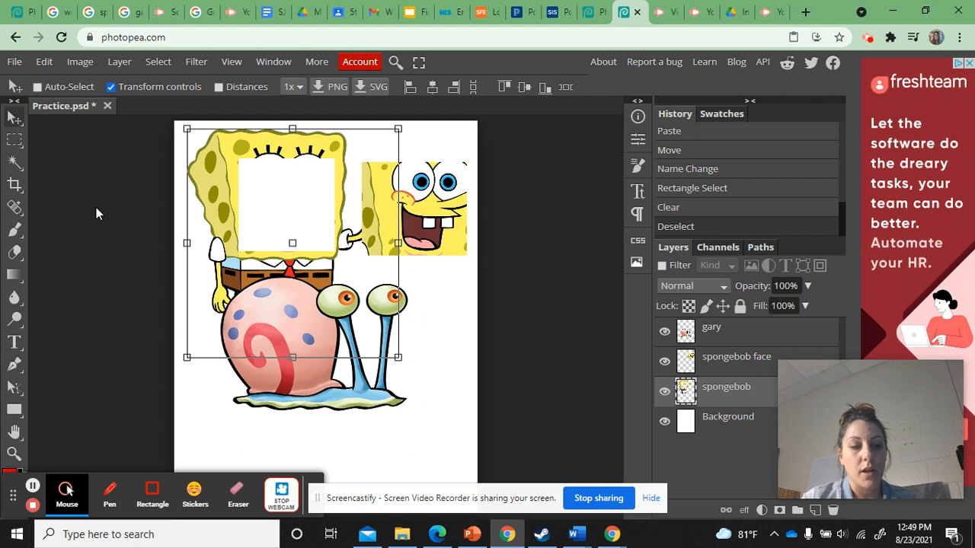
pyautogui.hotkey('ctrl', 'z')
pyautogui.hotkey('ctrl', 'z')
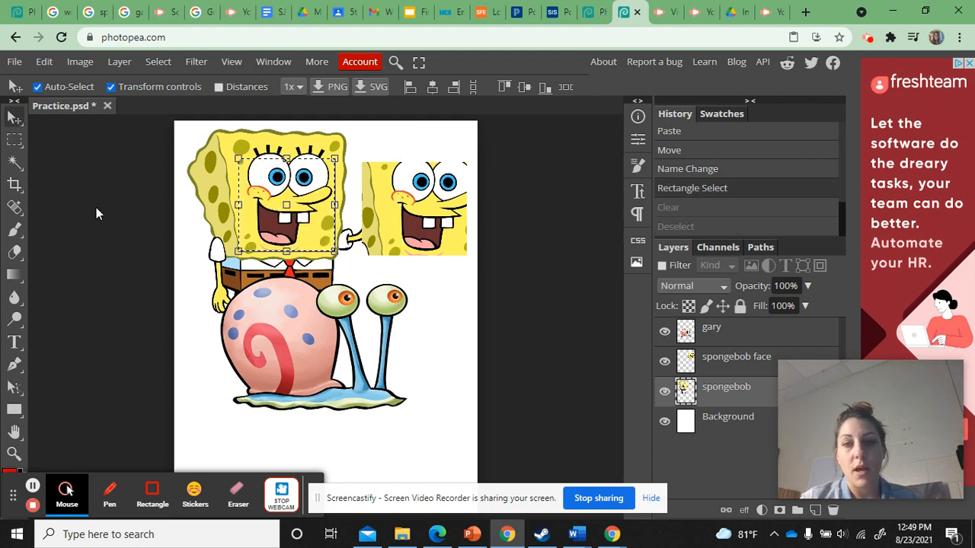
# - Deselect the face area and delete the spongebob face layer
pyautogui.hotkey('ctrl', 'd')
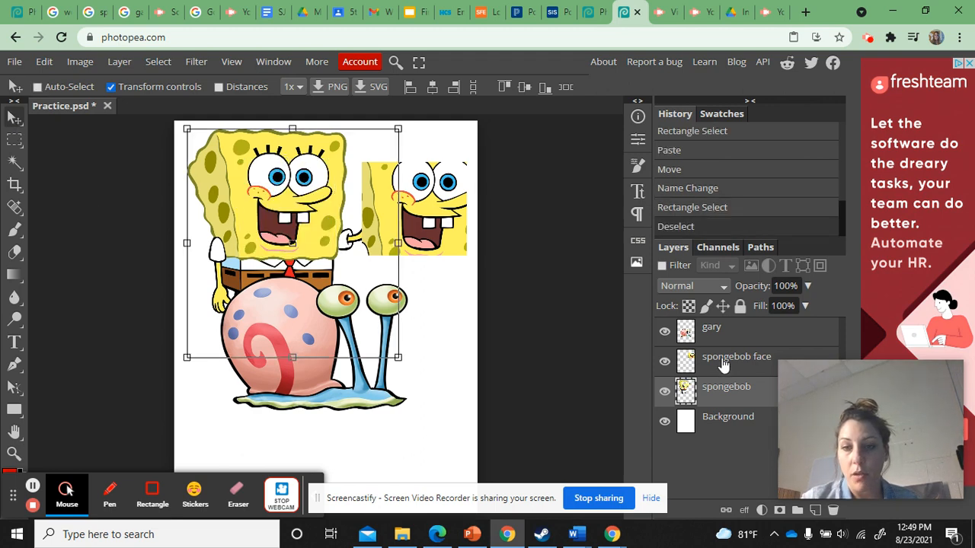
pyautogui.click(722, 366)
pyautogui.press('Delete')
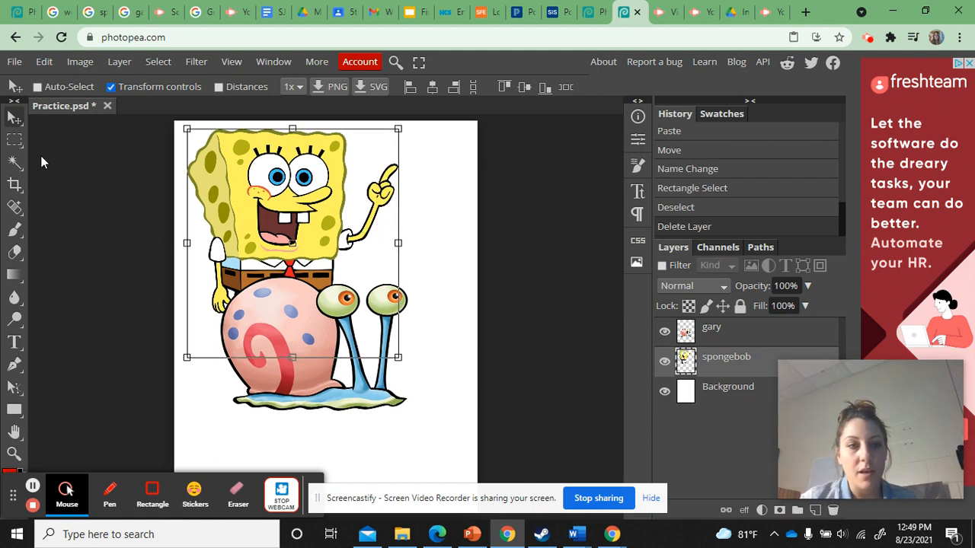
# - Select an elliptical area over SpongeBob's face, reaching down to his belt, with Ellipse Select
pyautogui.rightClick(14, 141)
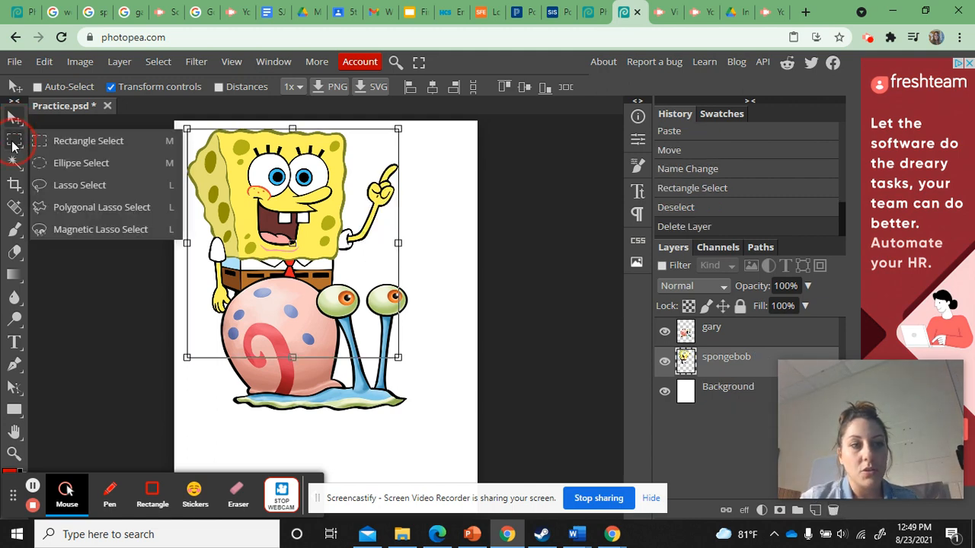
pyautogui.click(12, 145)
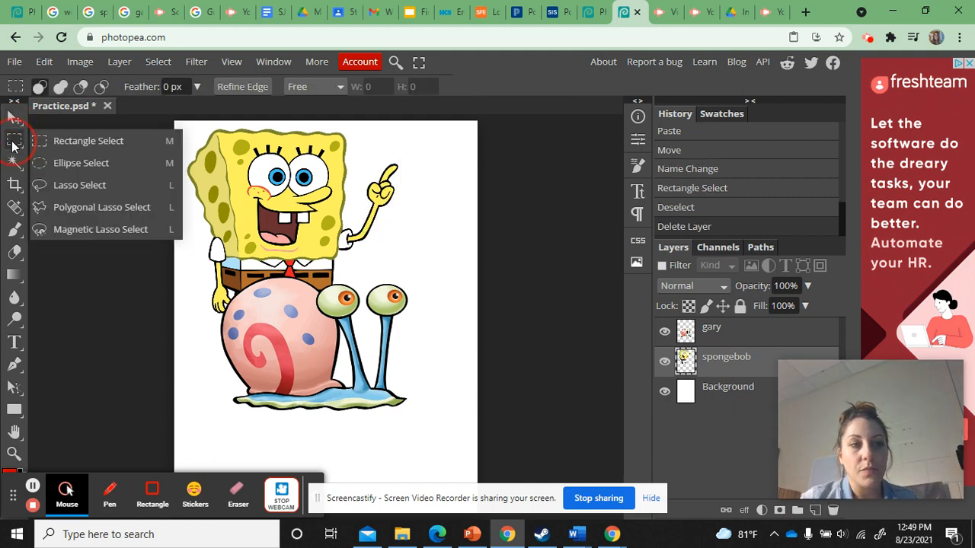
pyautogui.click(99, 164)
pyautogui.moveTo(238, 155); pyautogui.dragTo(338, 281)
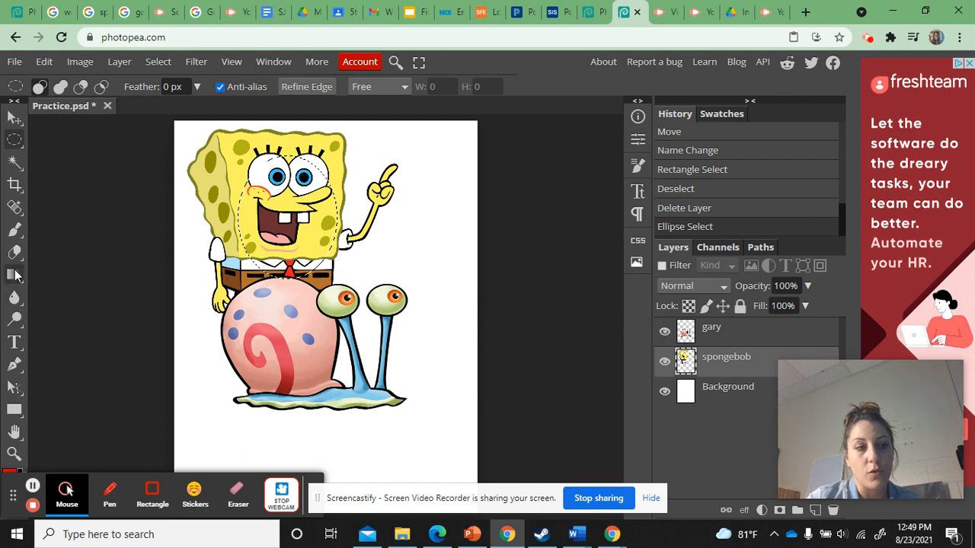
# - Paint red brush strokes across the elliptical selection on the spongebob layer and deselect it
pyautogui.click(13, 233)
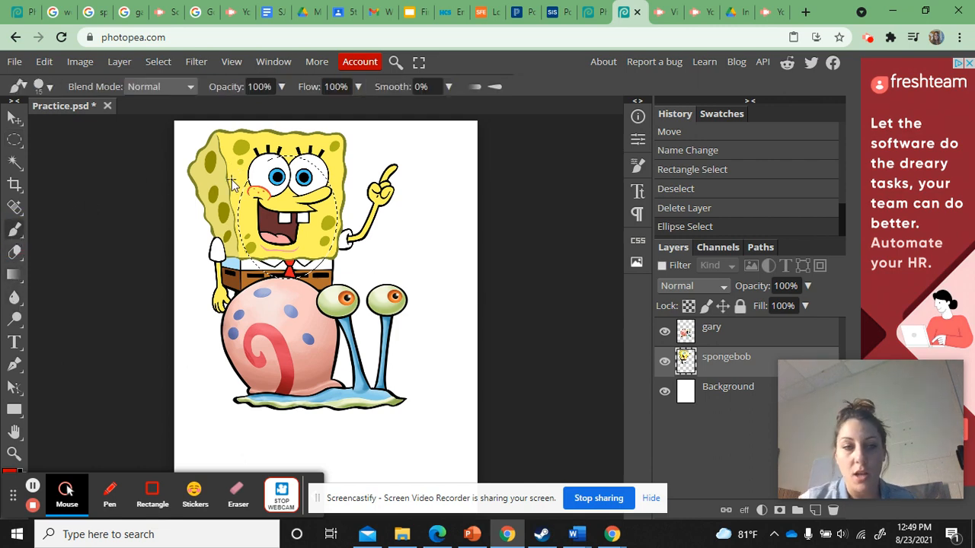
pyautogui.moveTo(314, 165)
pyautogui.mouseDown()
pyautogui.moveTo(242, 227)
pyautogui.moveTo(329, 228)
pyautogui.moveTo(335, 259)
pyautogui.moveTo(297, 301)
pyautogui.moveTo(251, 255)
pyautogui.moveTo(271, 171)
pyautogui.moveTo(311, 165)
pyautogui.moveTo(358, 213)
pyautogui.moveTo(259, 304)
pyautogui.moveTo(304, 251)
pyautogui.moveTo(274, 243)
pyautogui.mouseUp()
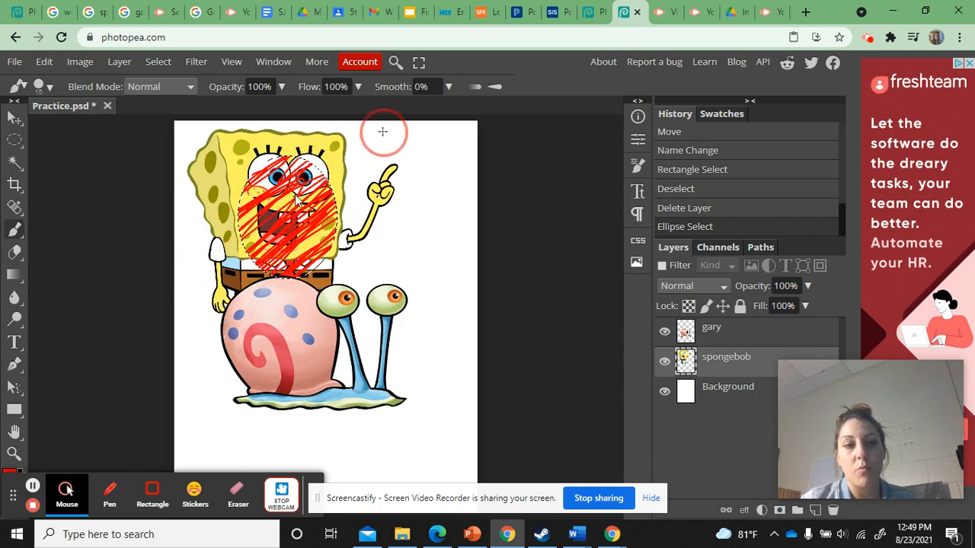
pyautogui.moveTo(382, 131)
pyautogui.mouseDown()
pyautogui.moveTo(329, 139)
pyautogui.moveTo(243, 194)
pyautogui.mouseUp()
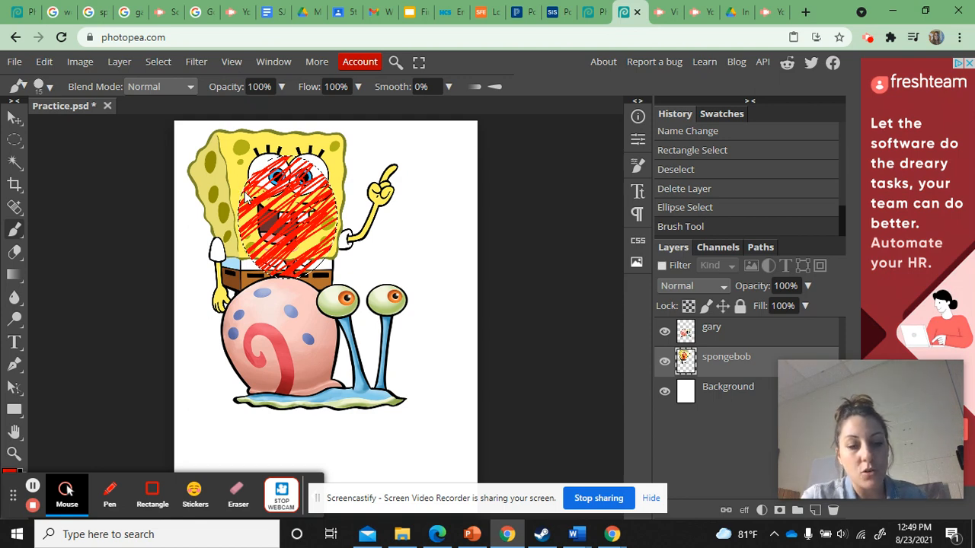
pyautogui.hotkey('ctrl', 'd')
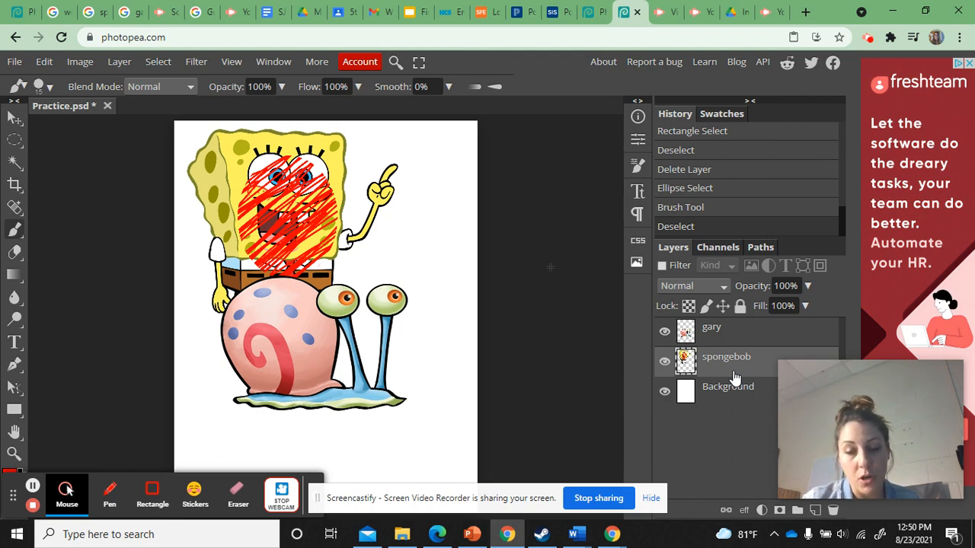
# - Undo the deselection and the red brush strokes on the spongebob layer, keeping the elliptical selection active
pyautogui.hotkey('ctrl', 'z')
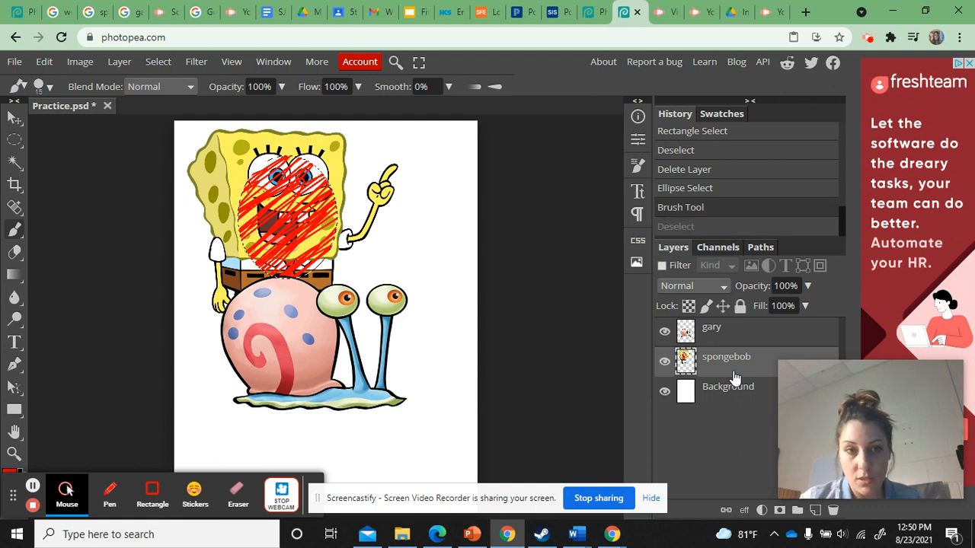
pyautogui.hotkey('ctrl', 'z')
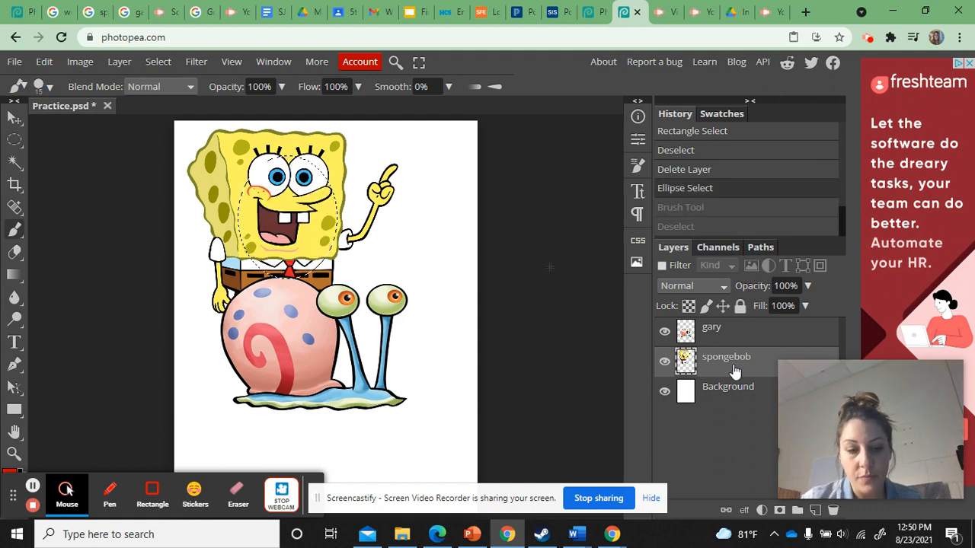
pyautogui.hotkey('ctrl', 'shift', 'z')
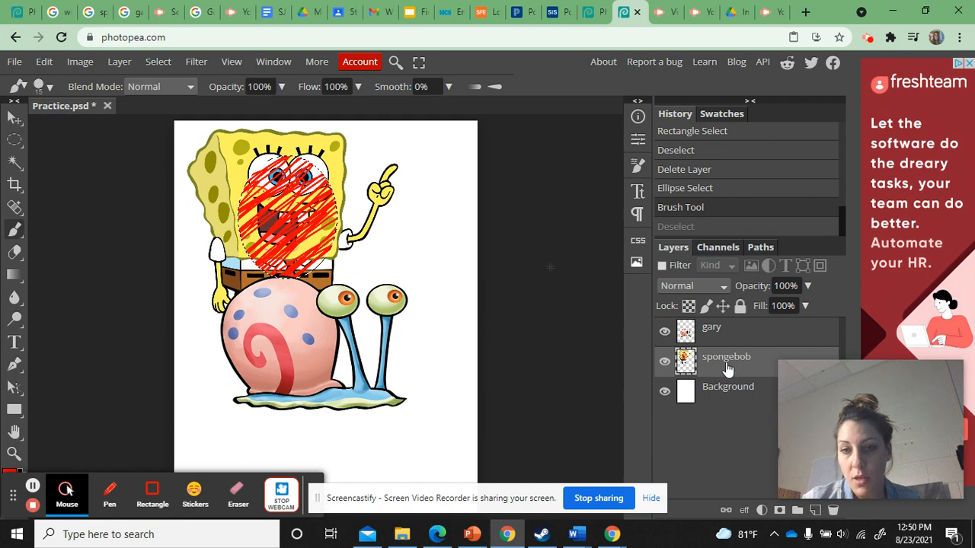
pyautogui.hotkey('ctrl', 'z')
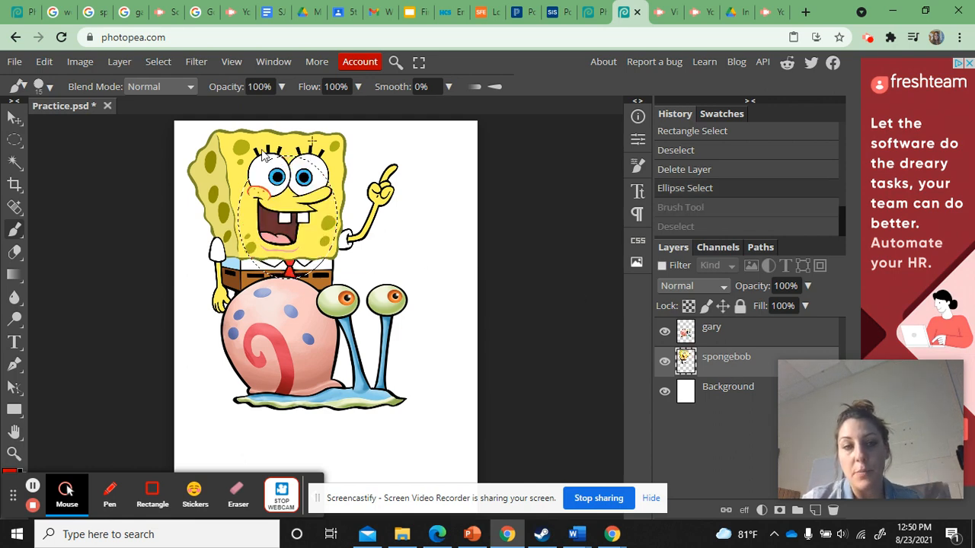
# - Paint red brush strokes across the elliptical selection on a new layer above spongebob, and deselect the area
pyautogui.click(814, 510)
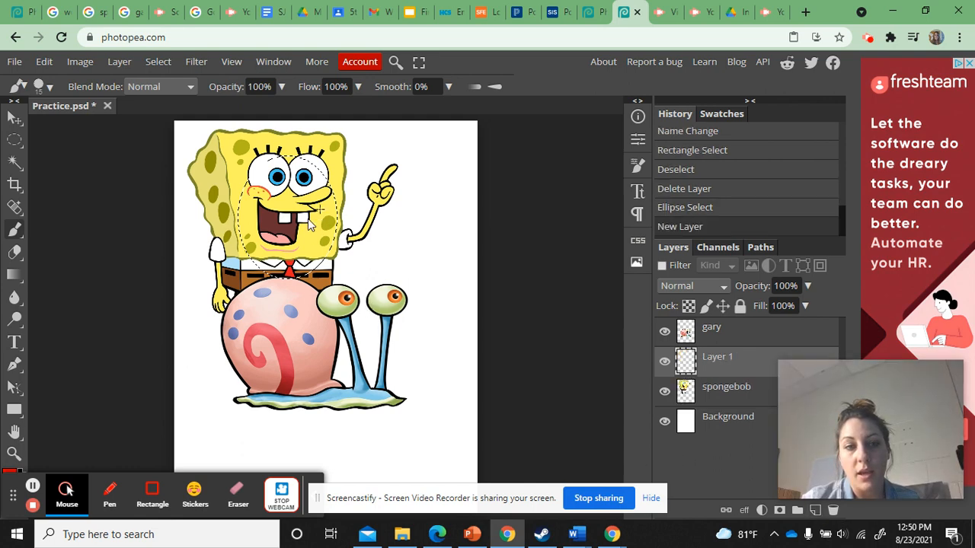
pyautogui.moveTo(251, 257)
pyautogui.mouseDown()
pyautogui.moveTo(332, 187)
pyautogui.moveTo(202, 259)
pyautogui.moveTo(229, 211)
pyautogui.moveTo(339, 228)
pyautogui.moveTo(305, 289)
pyautogui.moveTo(320, 175)
pyautogui.moveTo(251, 181)
pyautogui.moveTo(337, 217)
pyautogui.moveTo(322, 295)
pyautogui.mouseUp()
pyautogui.hotkey('ctrl', 'd')
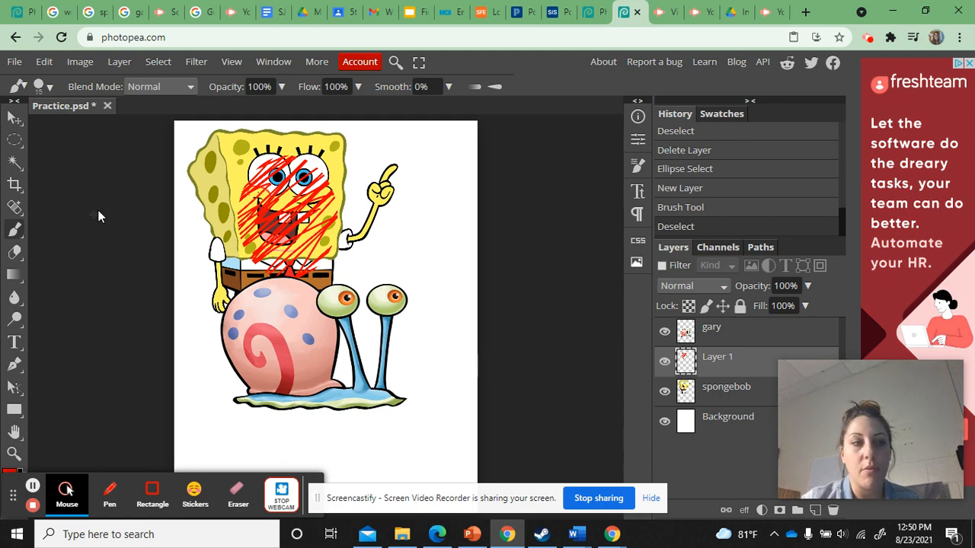
# - Erase the red strokes over SpongeBob's mouth with the Eraser tool and delete the layer that holds the paint
pyautogui.click(16, 251)
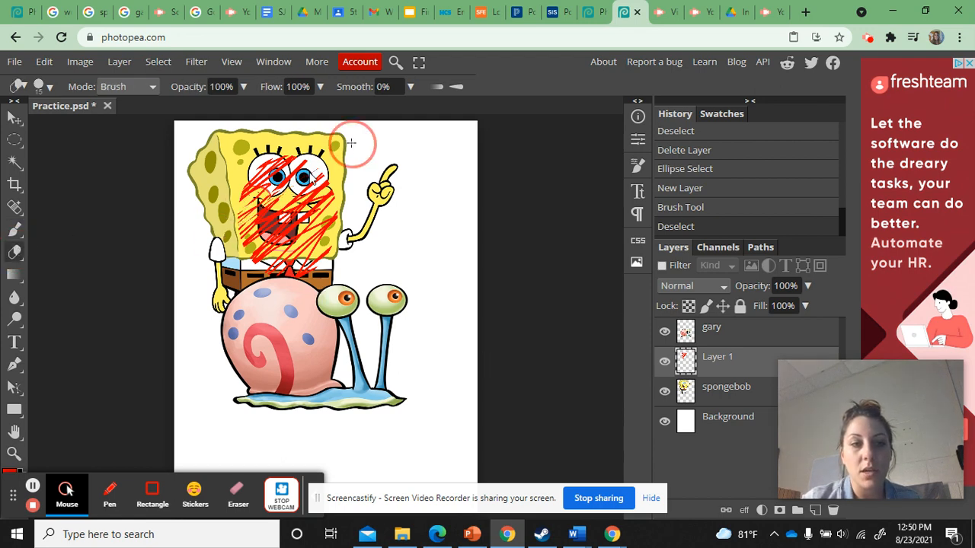
pyautogui.moveTo(238, 261); pyautogui.dragTo(320, 217)
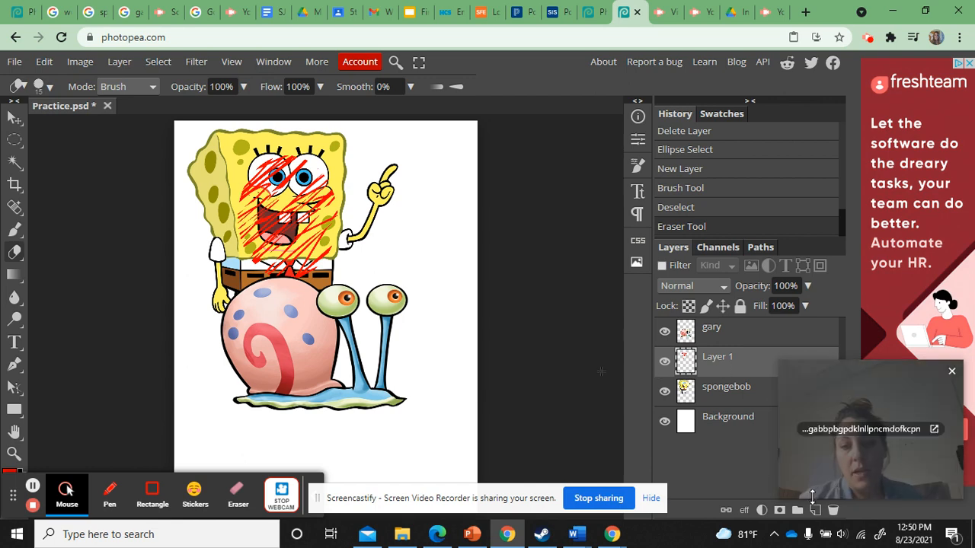
pyautogui.click(833, 509)
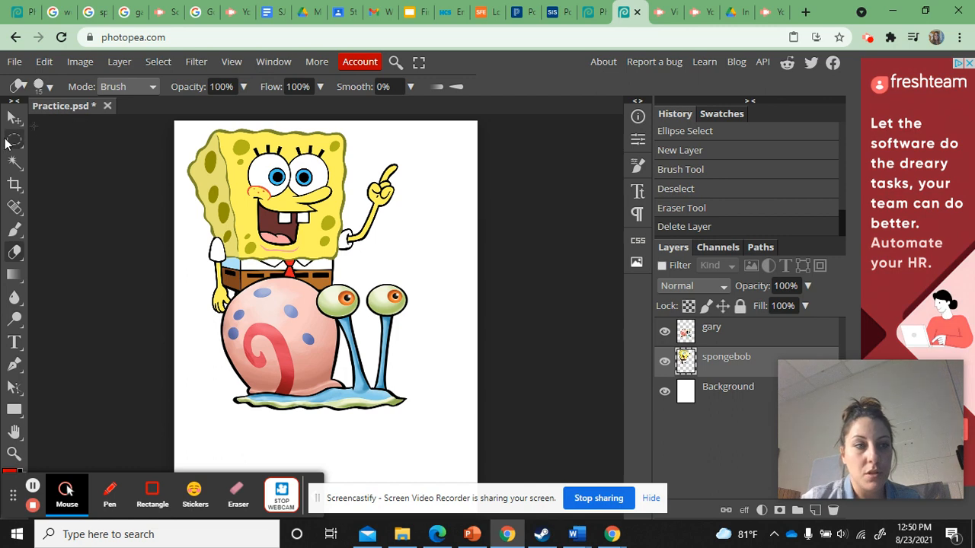
# - Select an irregular freehand area over SpongeBob's face with Lasso Select, and deselect it
pyautogui.click(10, 142)
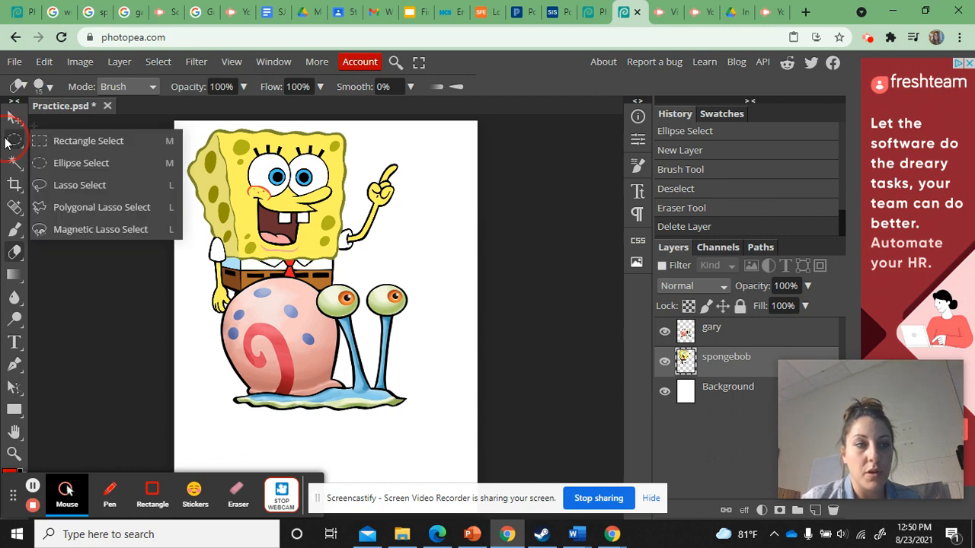
pyautogui.click(136, 188)
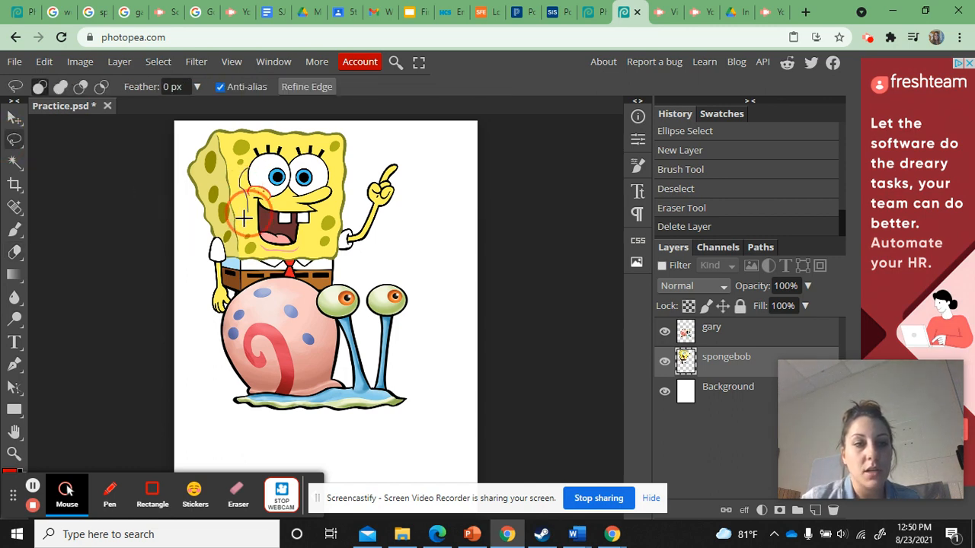
pyautogui.moveTo(243, 219)
pyautogui.mouseDown()
pyautogui.moveTo(273, 255)
pyautogui.moveTo(279, 216)
pyautogui.moveTo(324, 209)
pyautogui.moveTo(291, 177)
pyautogui.moveTo(301, 151)
pyautogui.moveTo(246, 166)
pyautogui.mouseUp()
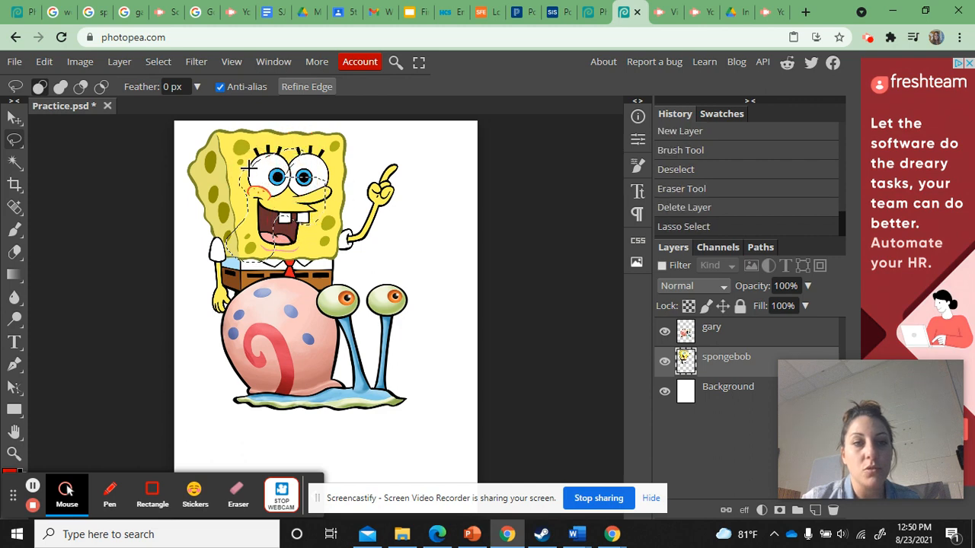
pyautogui.click(163, 264)
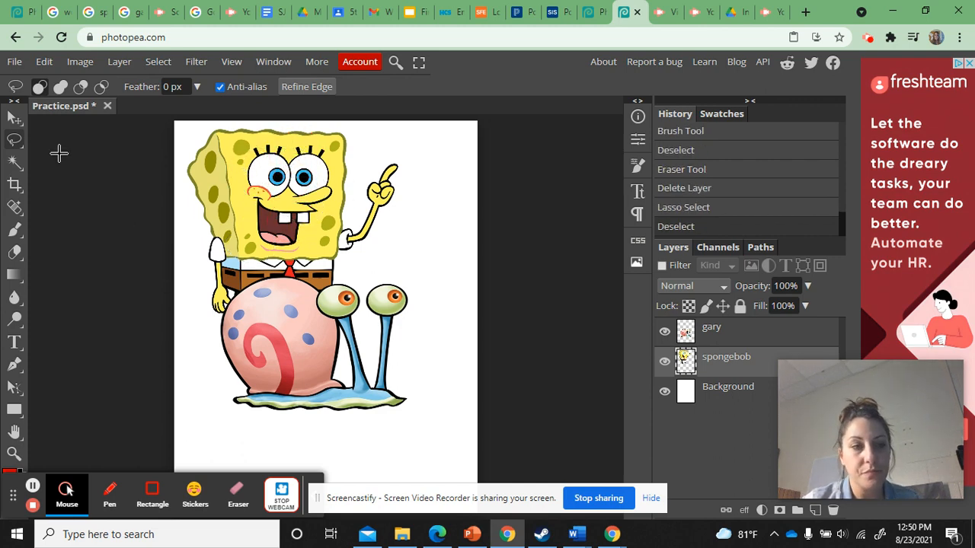
# - Outline an angular area from beside SpongeBob's raised hand down across Gary's outer eye with Polygonal Lasso Select, and deselect it
pyautogui.rightClick(14, 144)
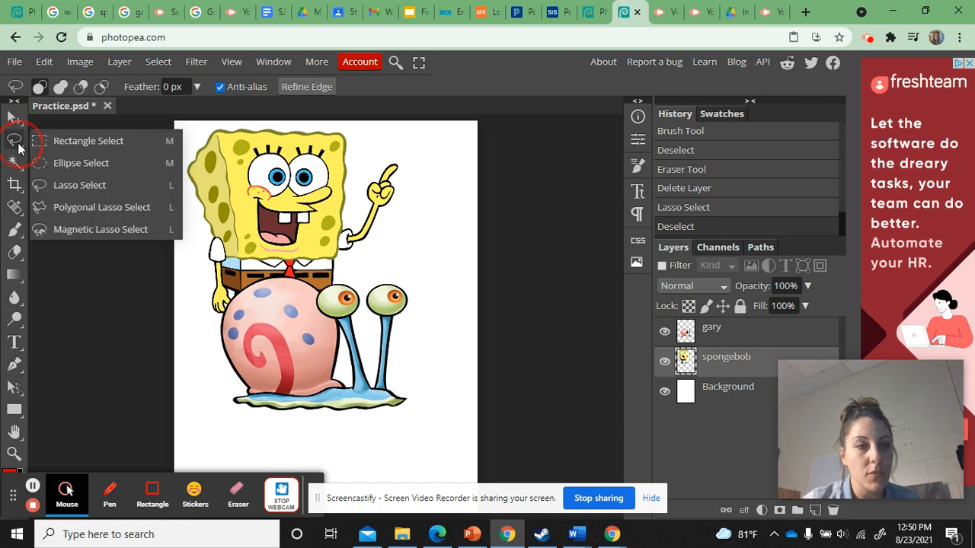
pyautogui.click(111, 207)
pyautogui.click(388, 246)
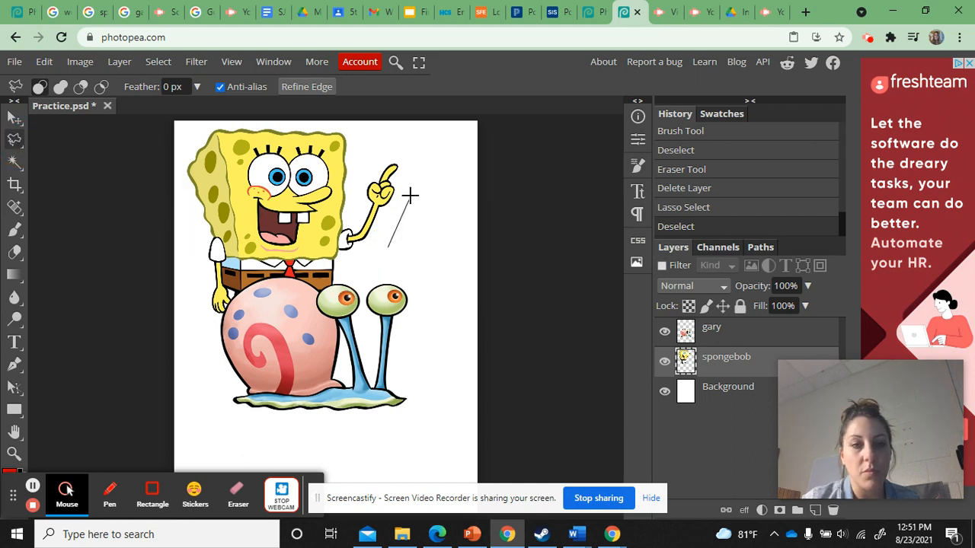
pyautogui.click(411, 197)
pyautogui.click(452, 253)
pyautogui.click(436, 330)
pyautogui.click(382, 287)
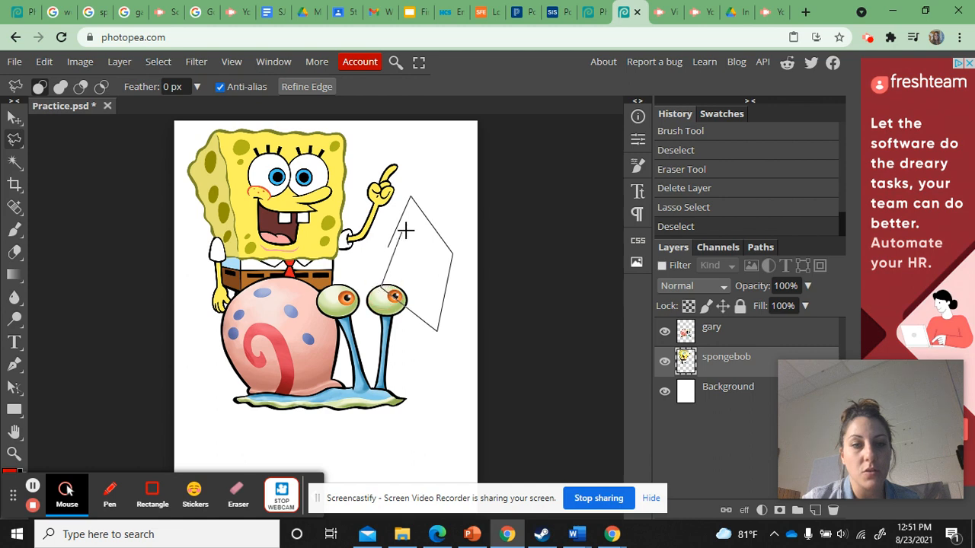
pyautogui.click(390, 234)
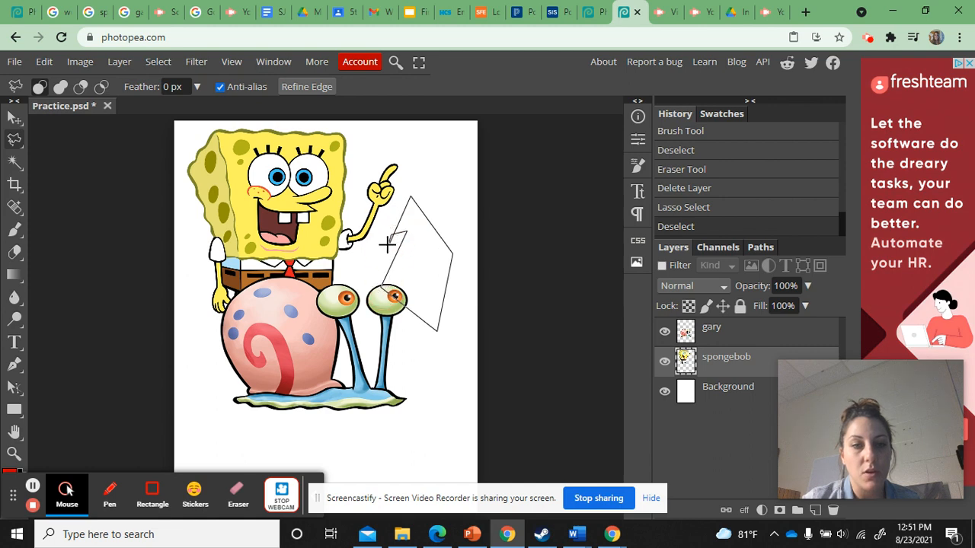
pyautogui.click(390, 235)
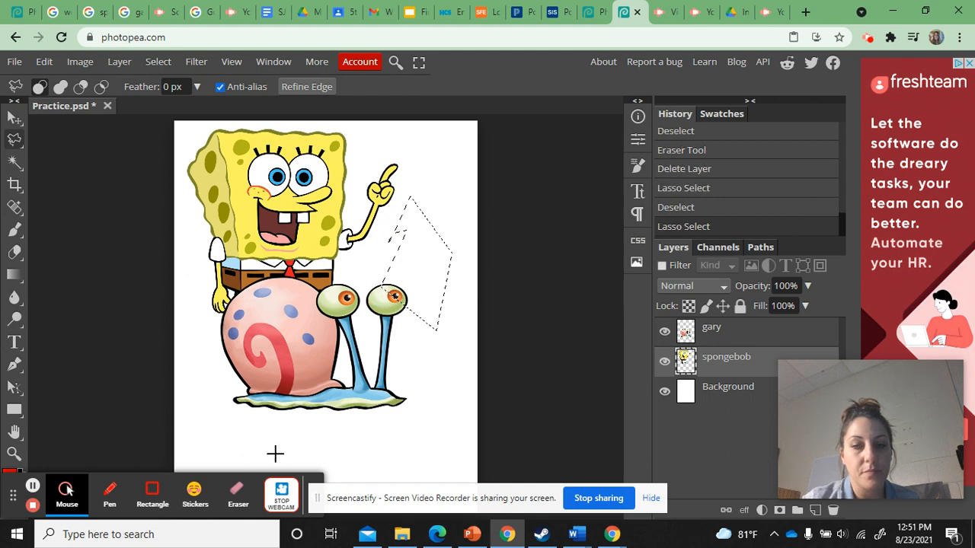
pyautogui.hotkey('ctrl', 'd')
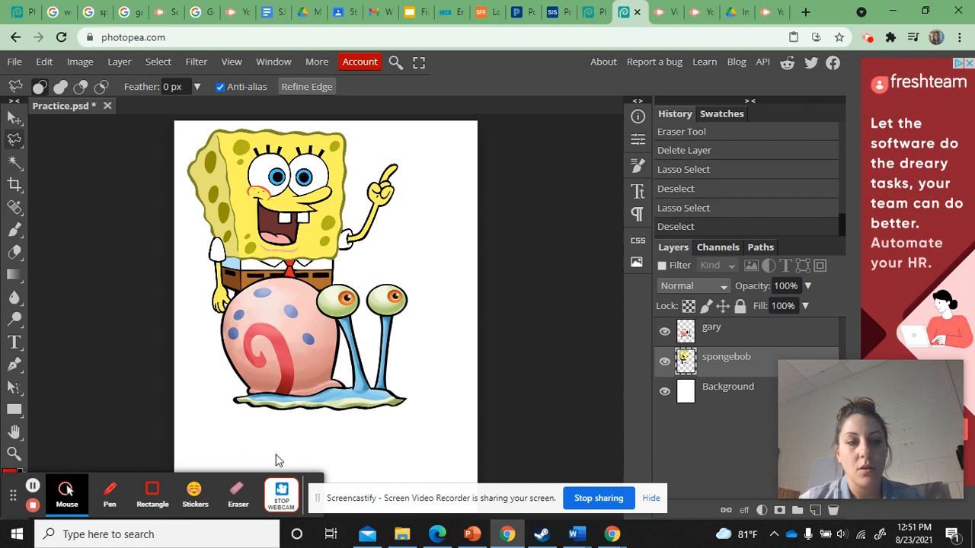
# - On the gary layer, begin a Magnetic Lasso Select outline along the upper-left edge of Gary's right-hand eye
pyautogui.click(13, 138)
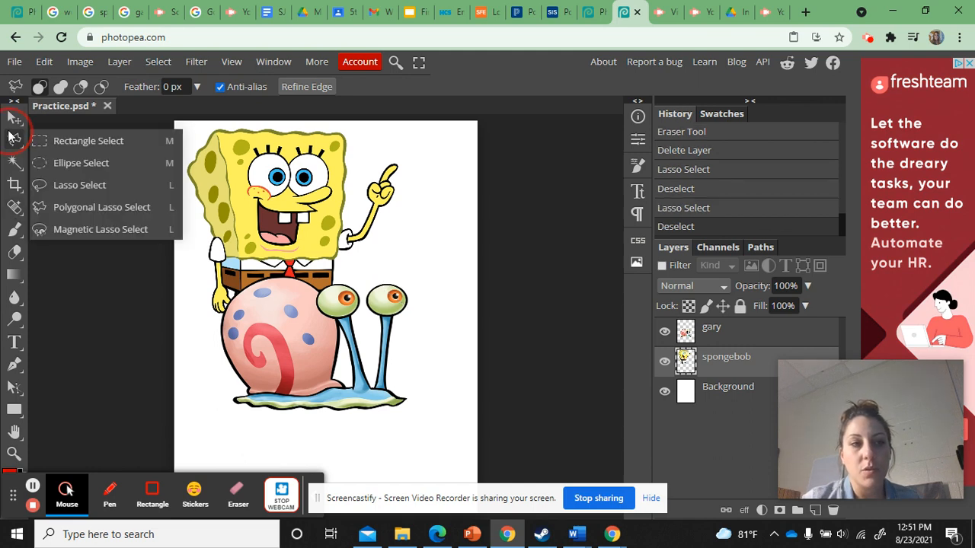
pyautogui.click(87, 228)
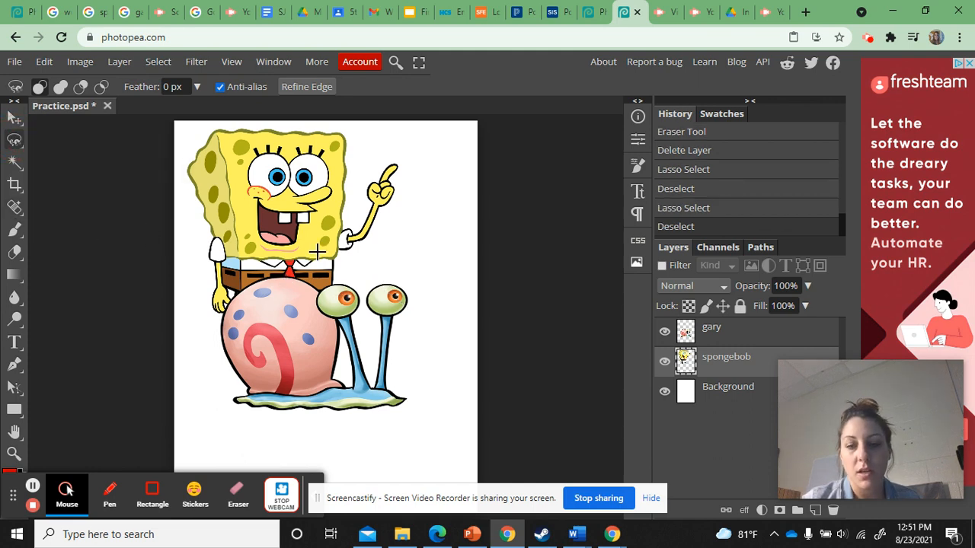
pyautogui.scroll(3, 317, 252)
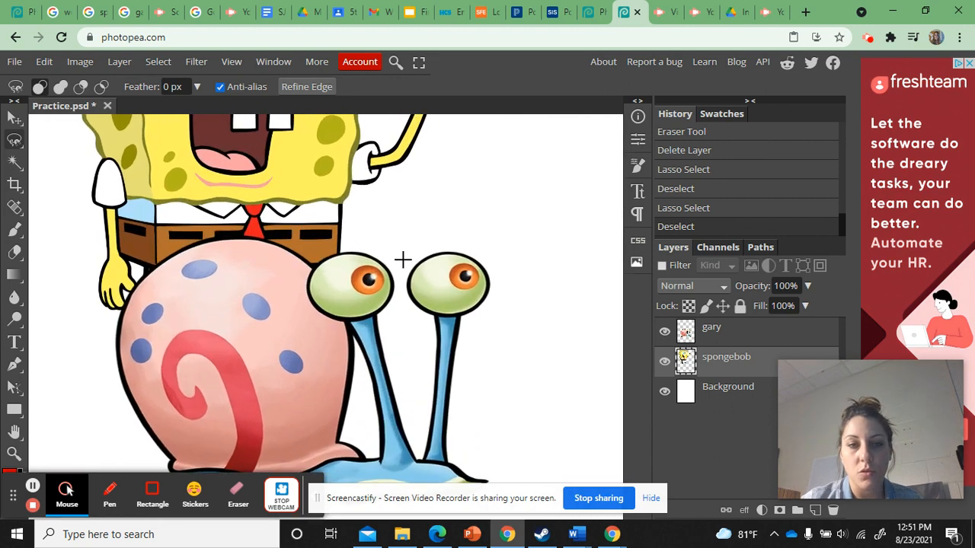
pyautogui.click(731, 342)
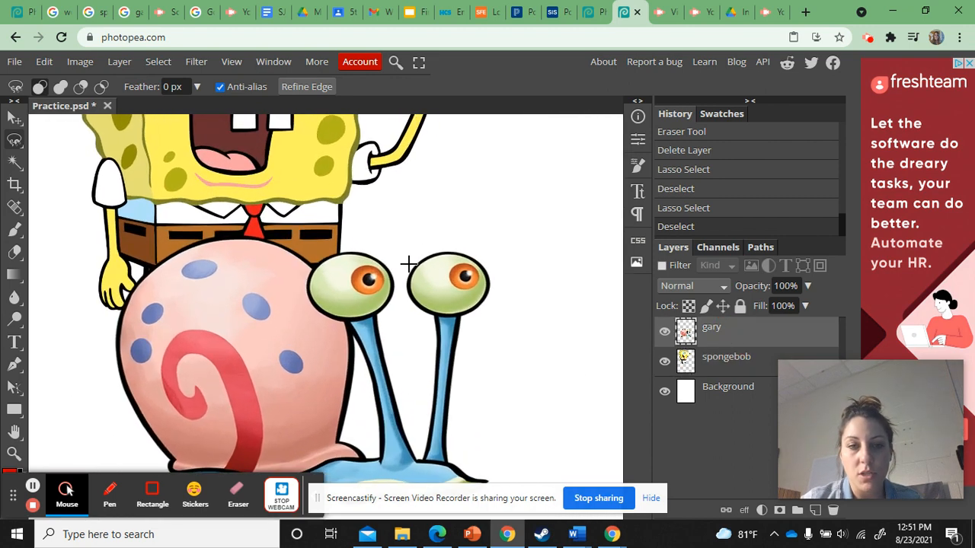
pyautogui.scroll(2, 408, 273)
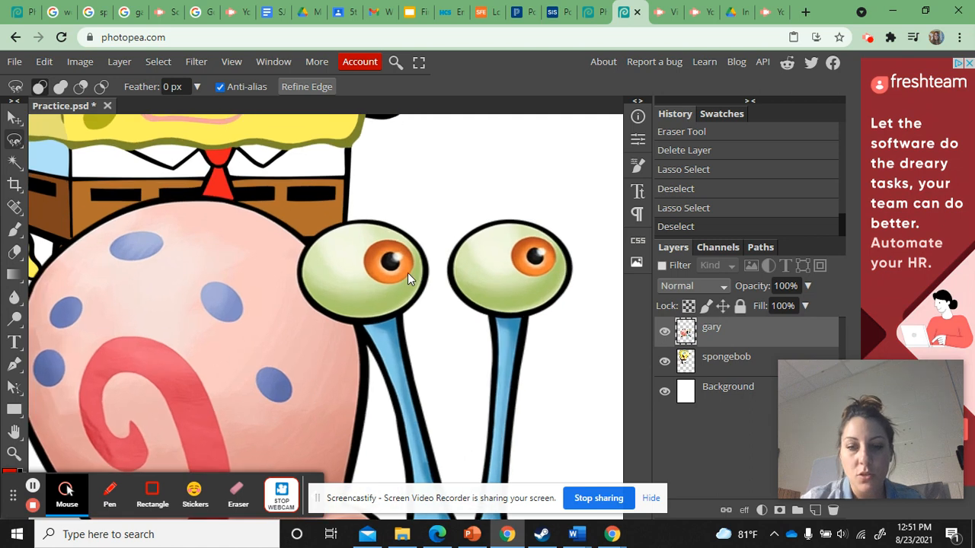
pyautogui.scroll(2, 407, 272)
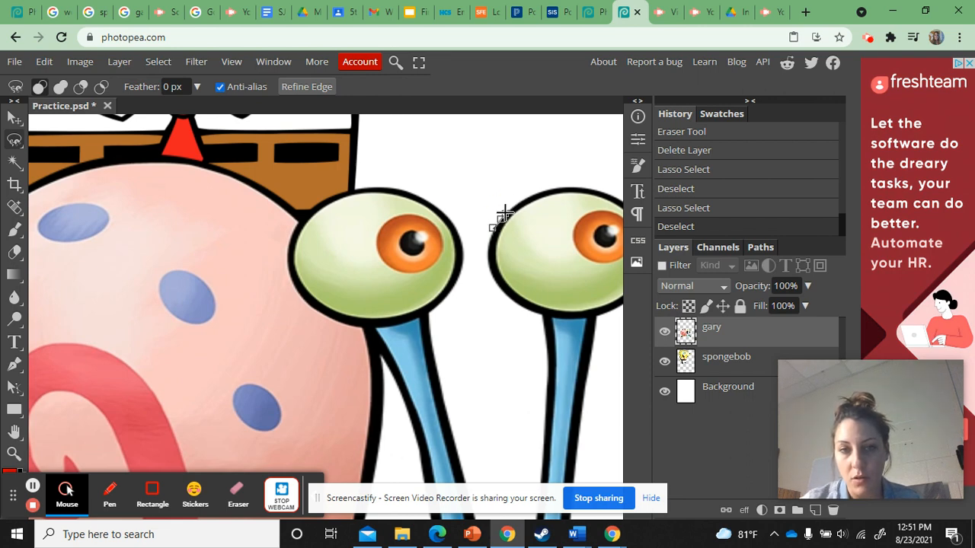
pyautogui.moveTo(505, 215); pyautogui.dragTo(557, 188)
pyautogui.hscroll(2, 557, 189)
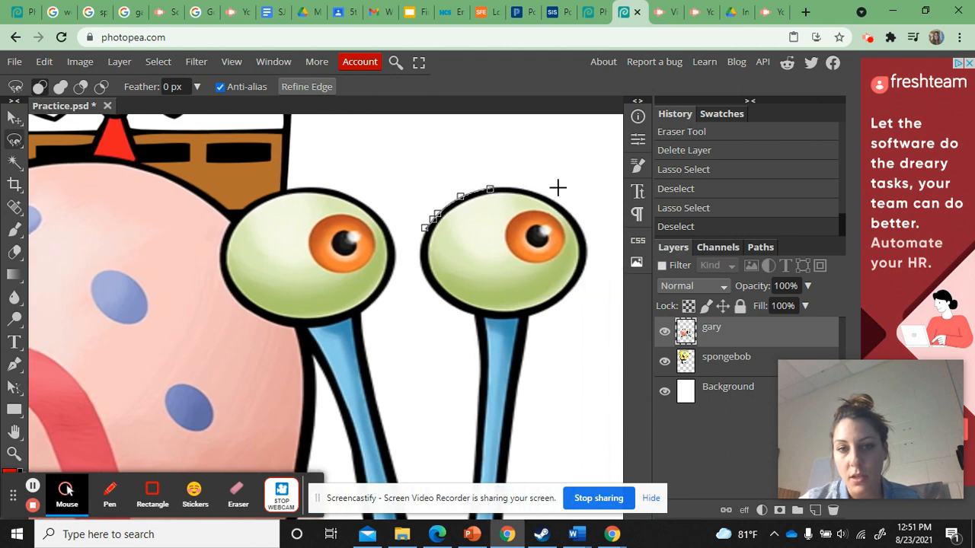
# - Extend the magnetic lasso outline over the eye's upper-right edge and down its right side to the lower right
pyautogui.click(542, 191)
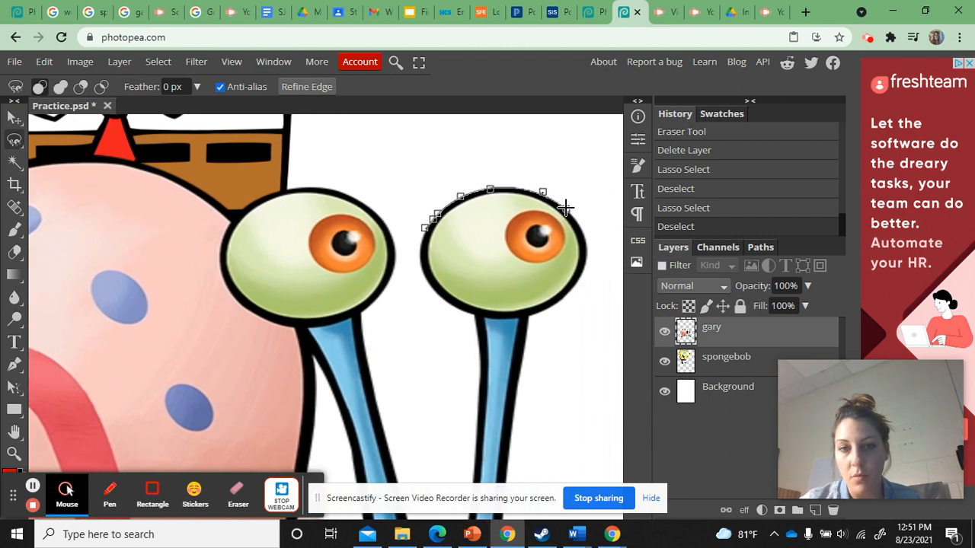
pyautogui.click(565, 208)
pyautogui.click(584, 239)
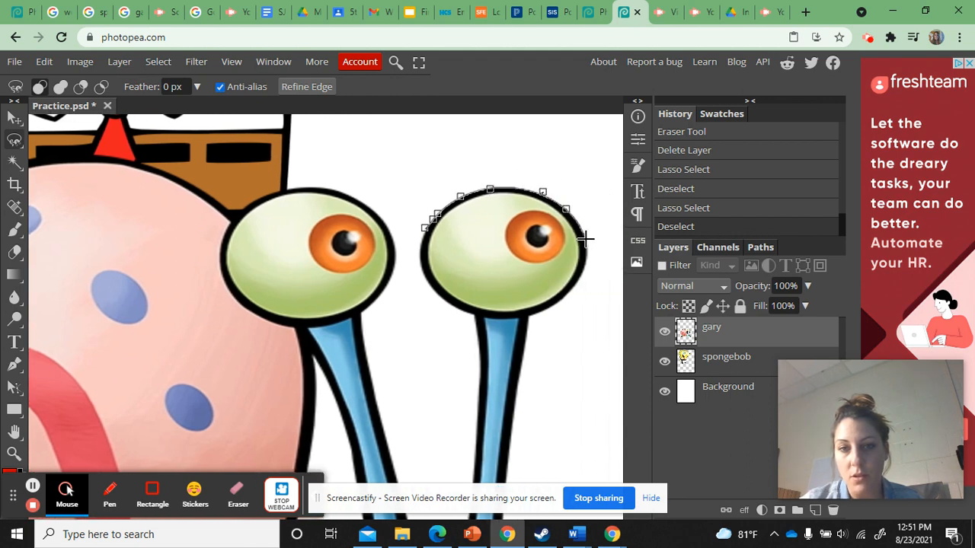
pyautogui.click(576, 285)
pyautogui.click(534, 315)
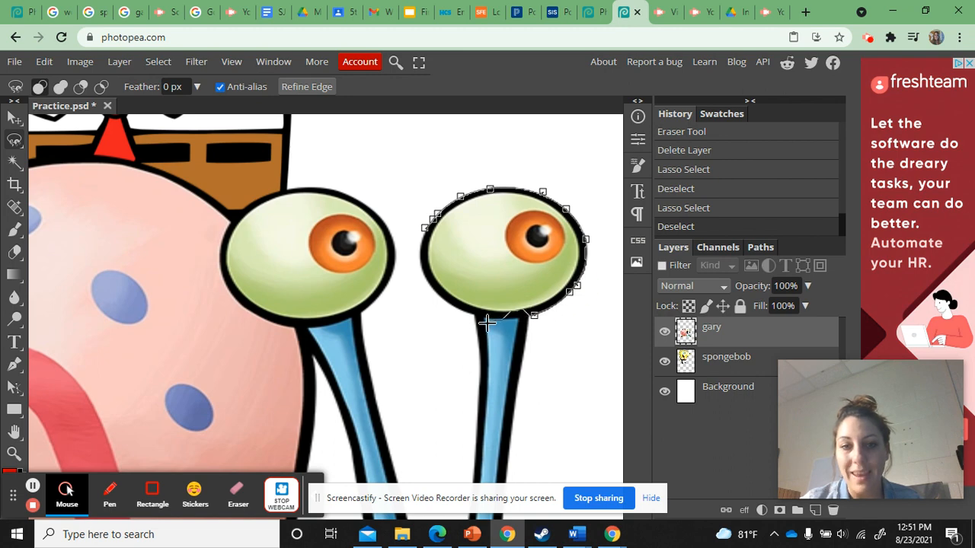
# - Continue the magnetic lasso outline along the eye's lower edge and up its left side, closing it at the starting point
pyautogui.click(519, 319)
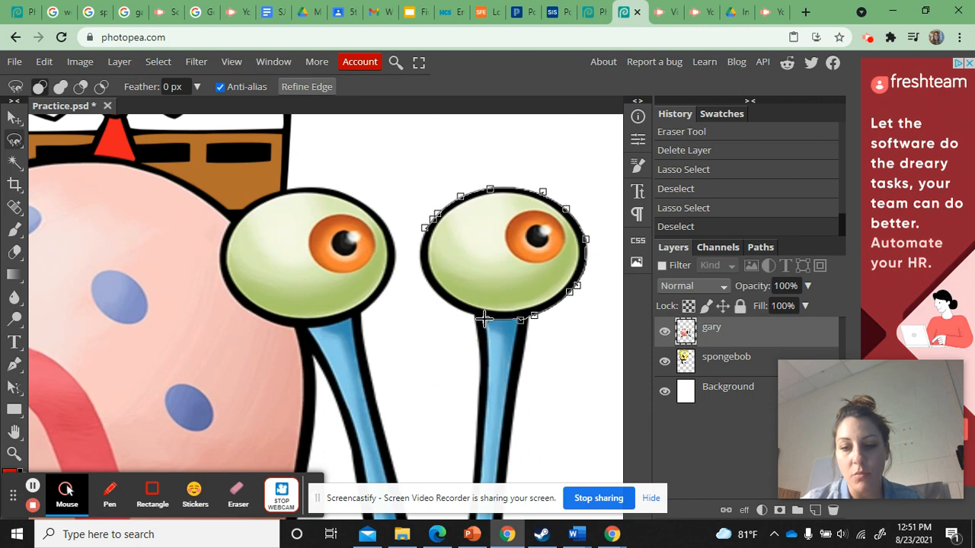
pyautogui.click(484, 319)
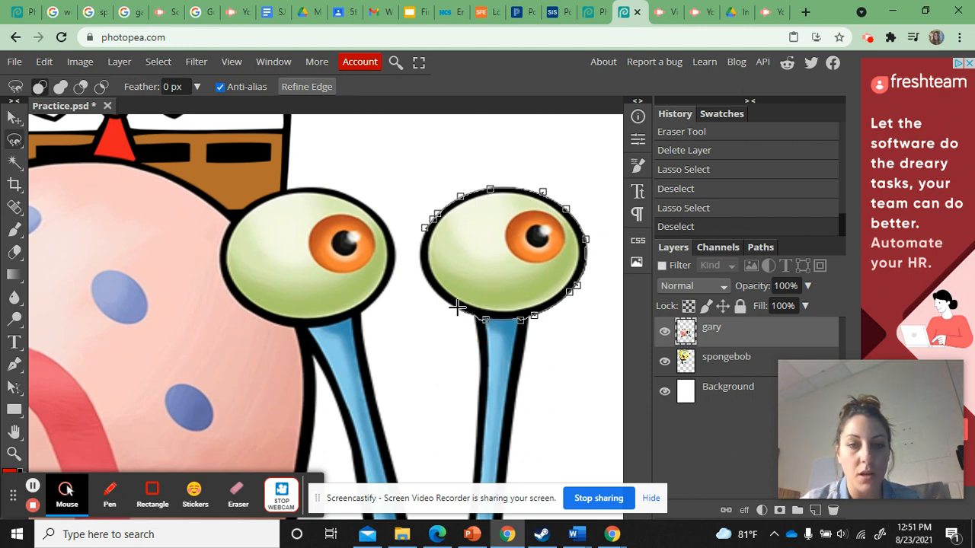
pyautogui.click(455, 307)
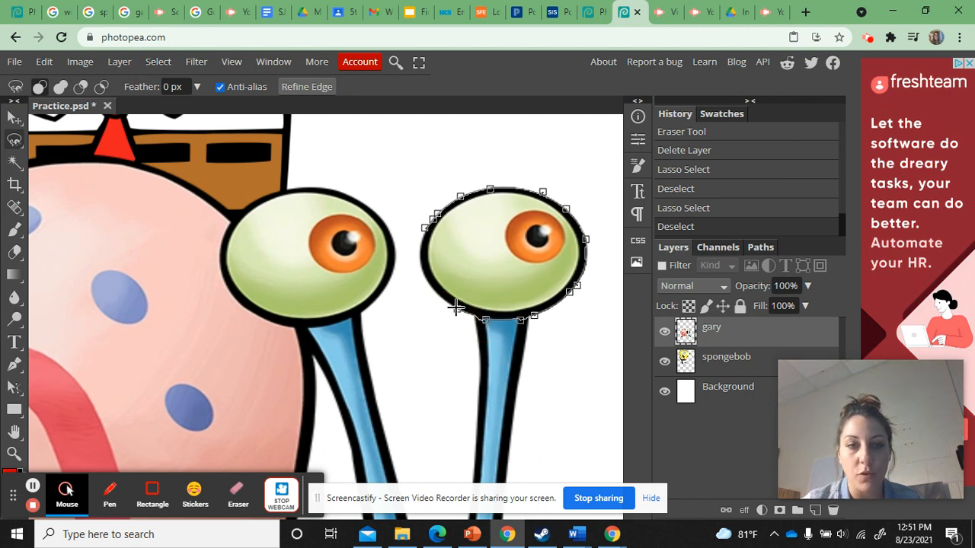
pyautogui.click(432, 288)
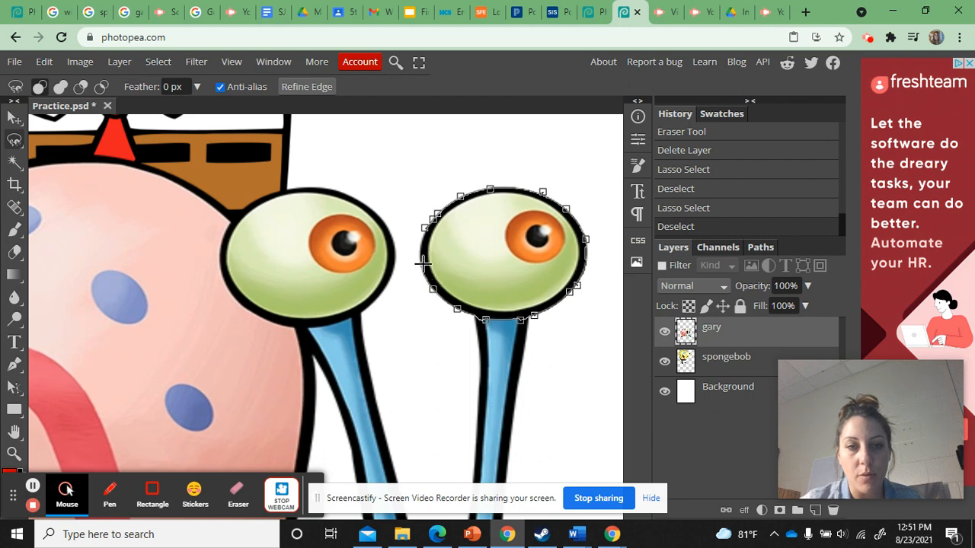
pyautogui.click(420, 260)
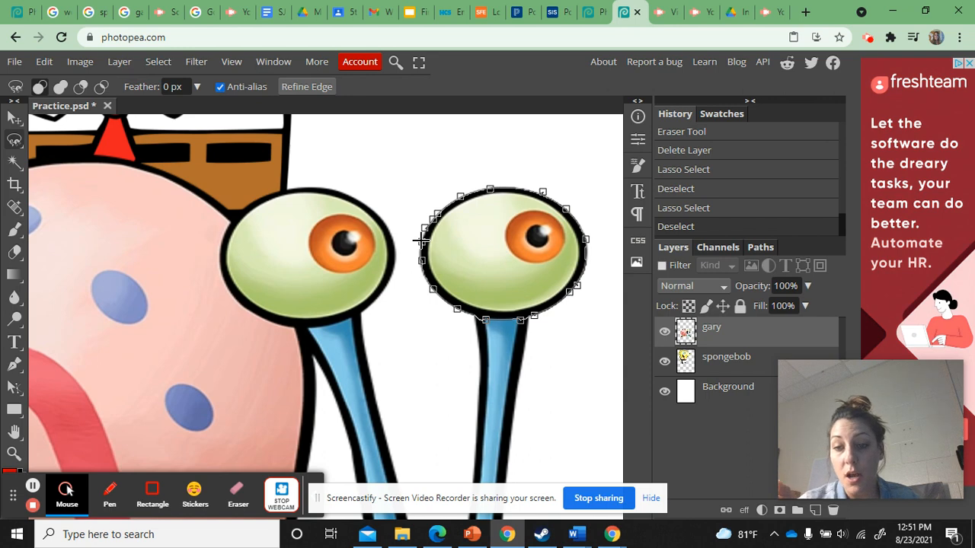
pyautogui.click(421, 241)
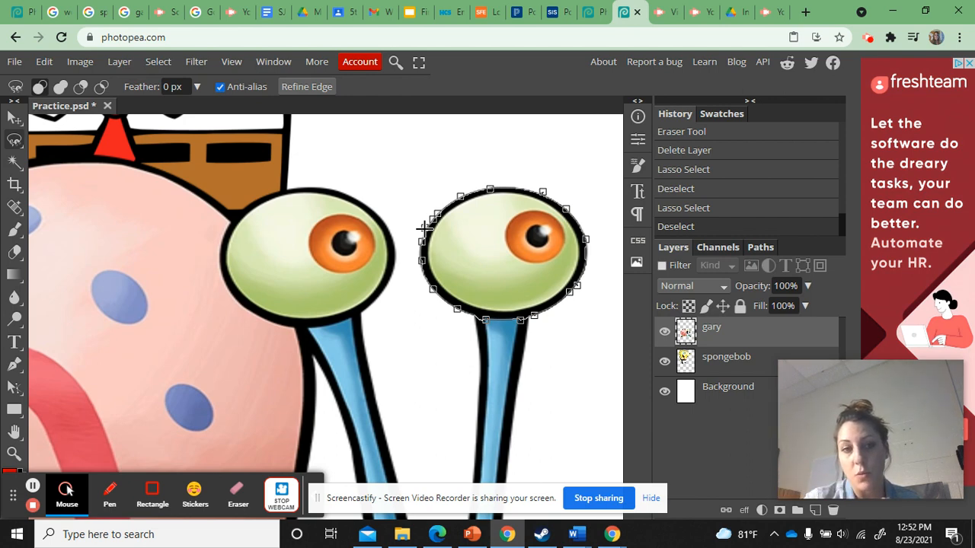
pyautogui.click(424, 228)
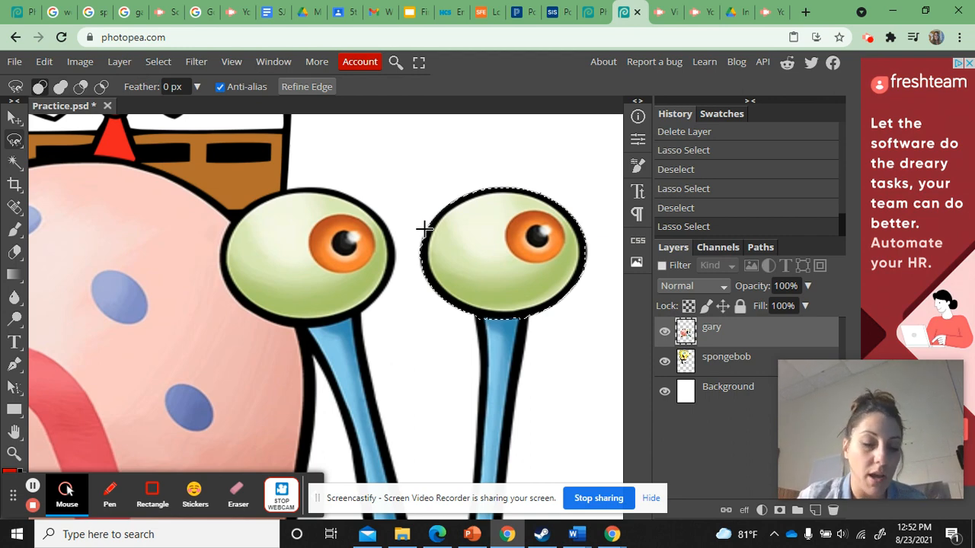
# - Copy the selected eye onto a new layer and move the copy down between Gary's two eyes
pyautogui.hotkey('ctrl', 'c')
pyautogui.hotkey('ctrl', 'v')
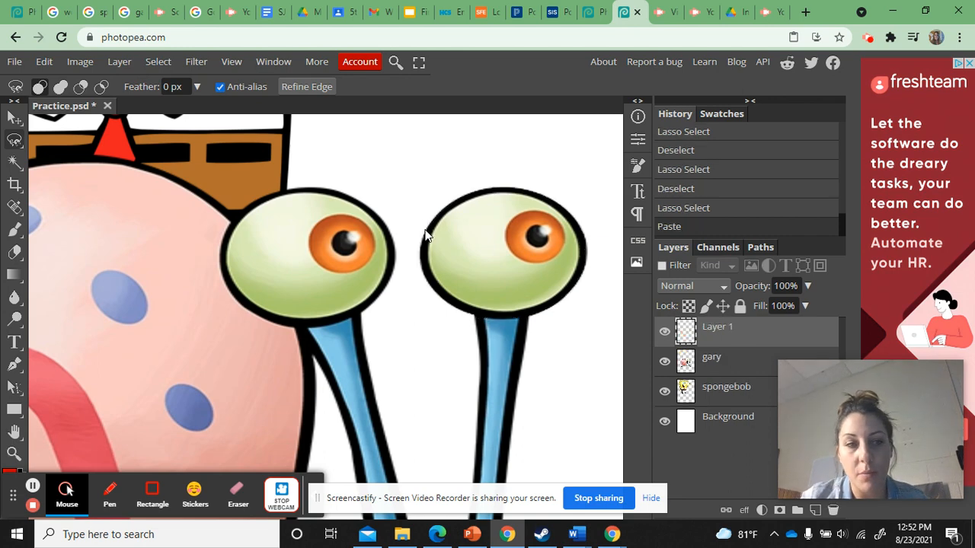
pyautogui.click(14, 116)
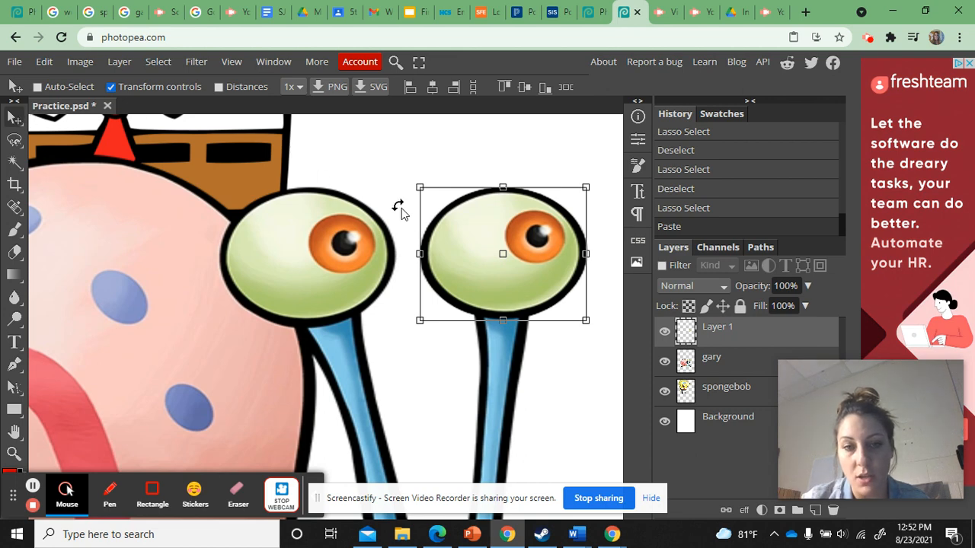
pyautogui.moveTo(430, 250); pyautogui.dragTo(337, 324)
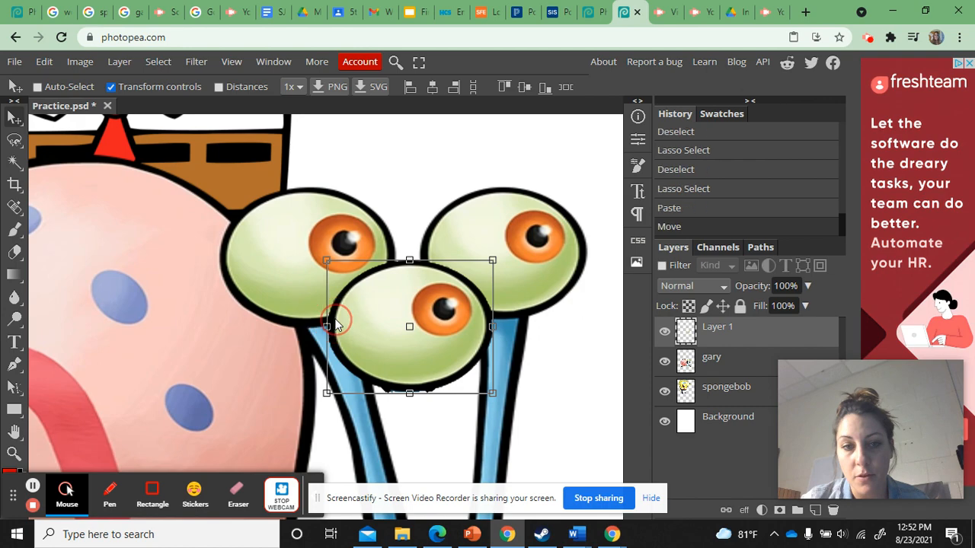
# - Rename the pasted eye's layer as eye
pyautogui.doubleClick(718, 328)
pyautogui.write('eye')
pyautogui.press('Return')
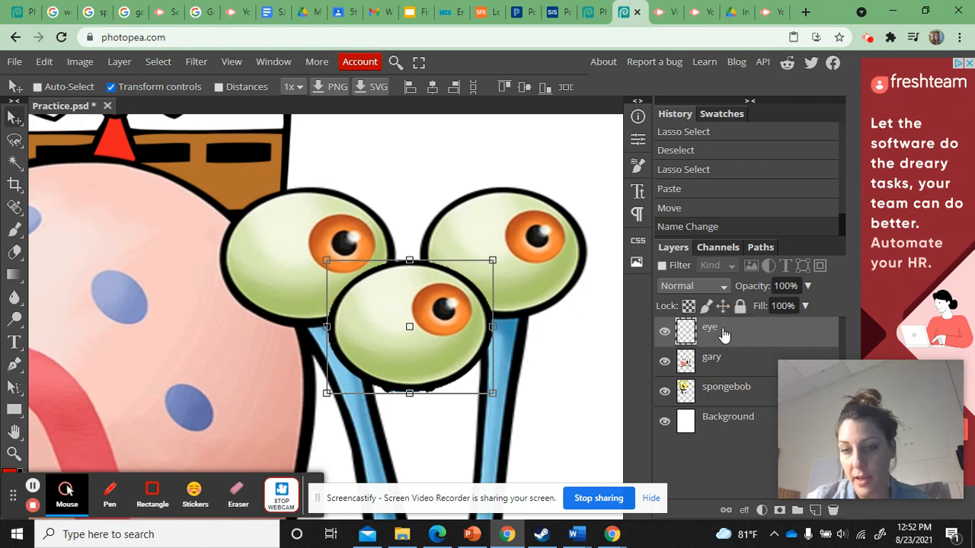
pyautogui.hotkey('ctrl', '-')
pyautogui.hotkey('ctrl', '-')
pyautogui.hotkey('ctrl', '-')
pyautogui.hotkey('ctrl', '-')
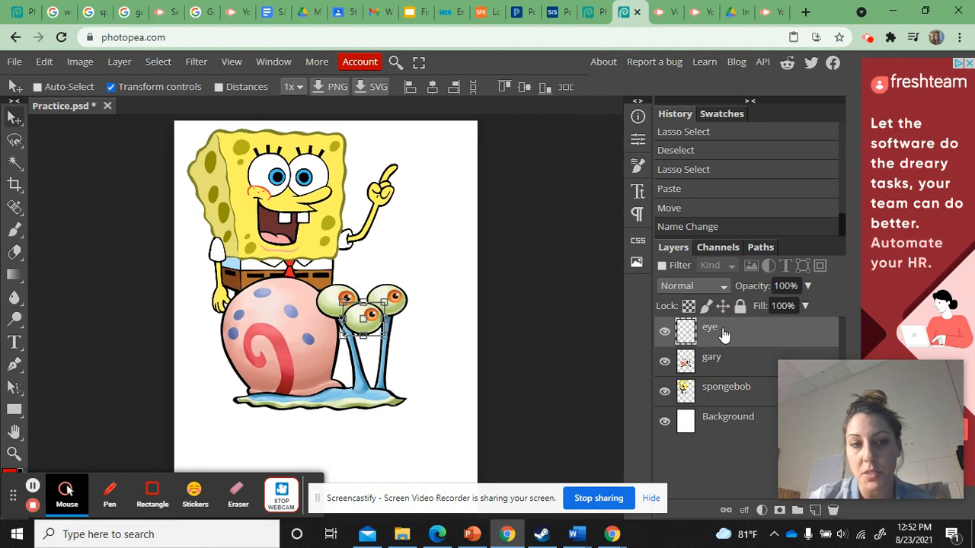